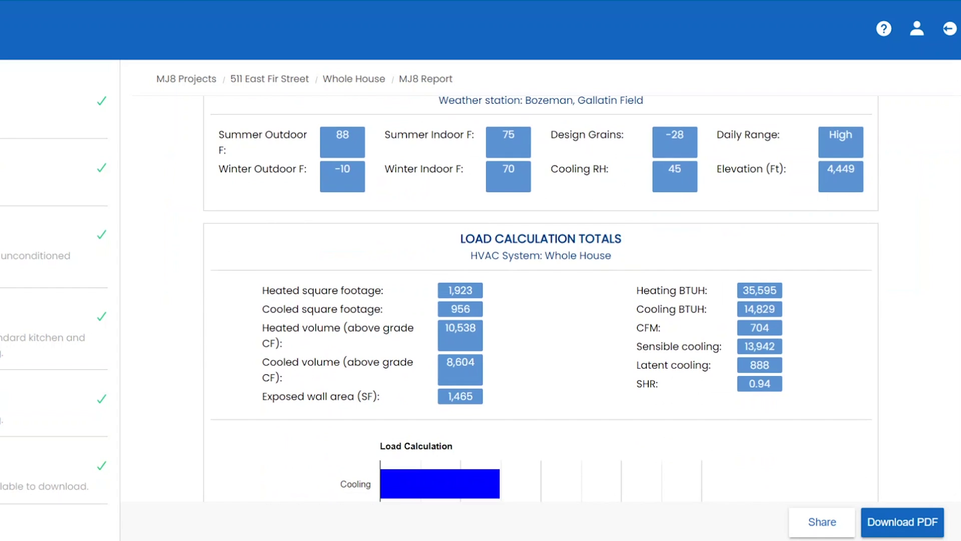
- Scroll through the MJ8 report's heating, cooling, fenestration and component load sections
scroll(541, 300, down, 12)
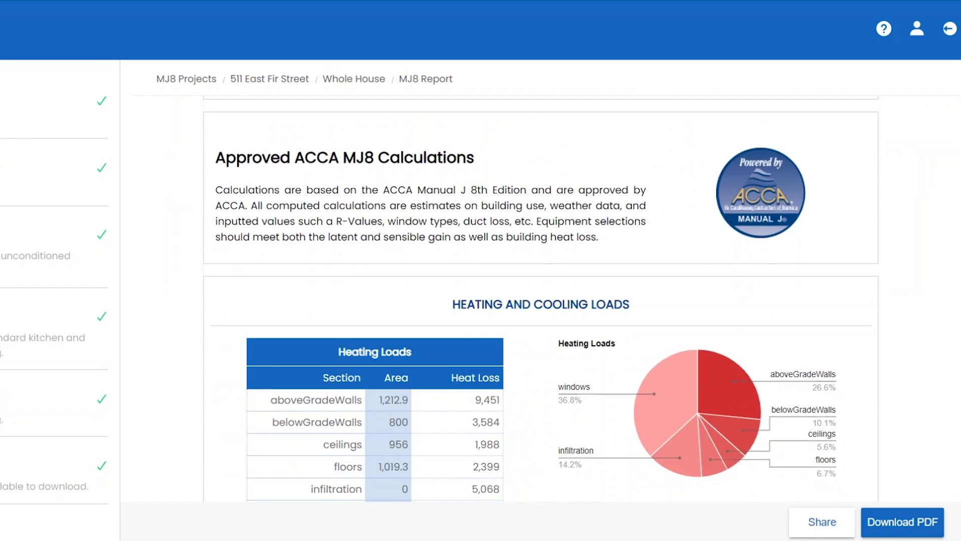
scroll(540, 301, down, 12)
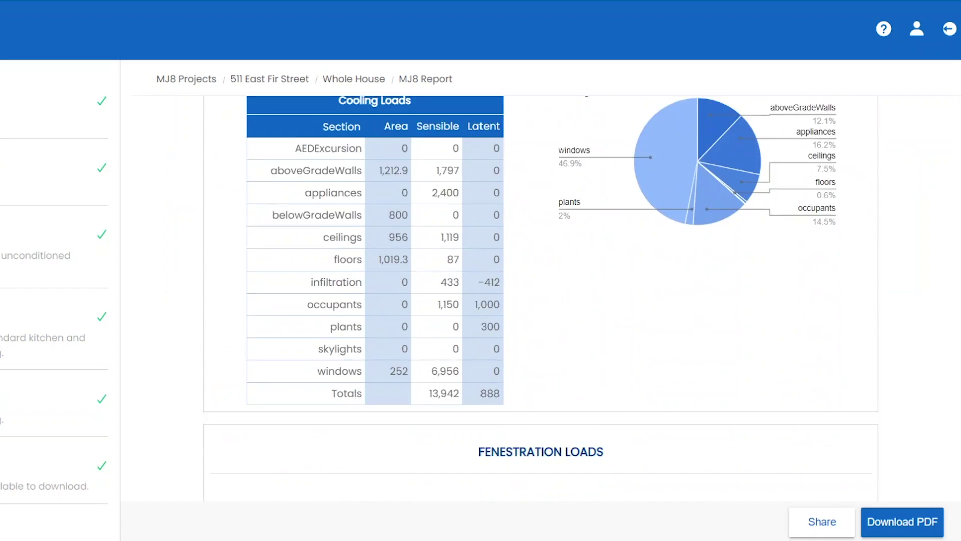
scroll(540, 300, down, 12)
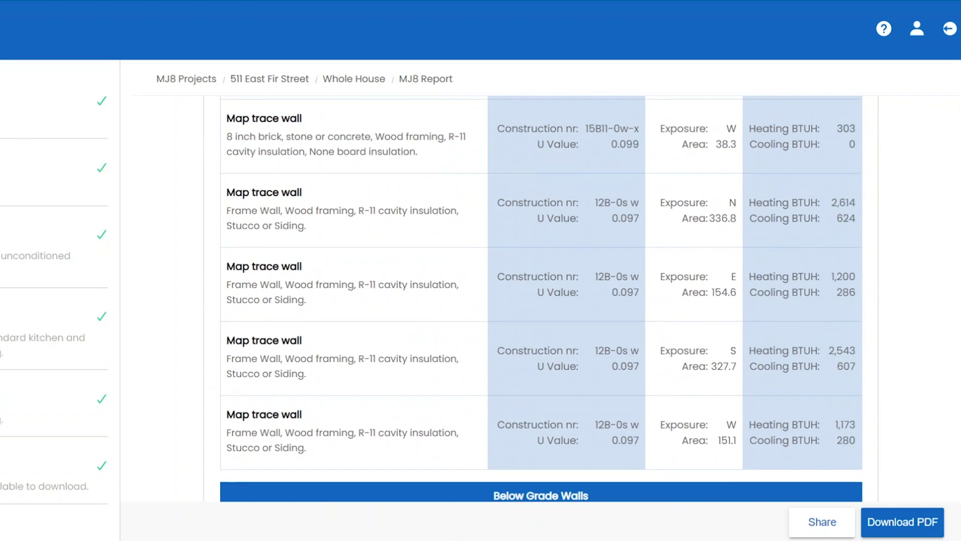
scroll(541, 300, down, 13)
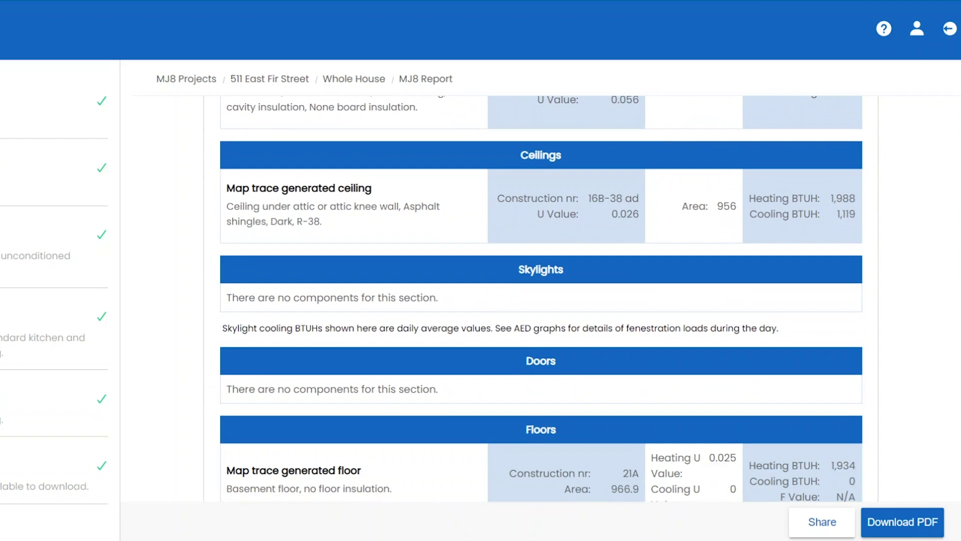
scroll(541, 300, down, 15)
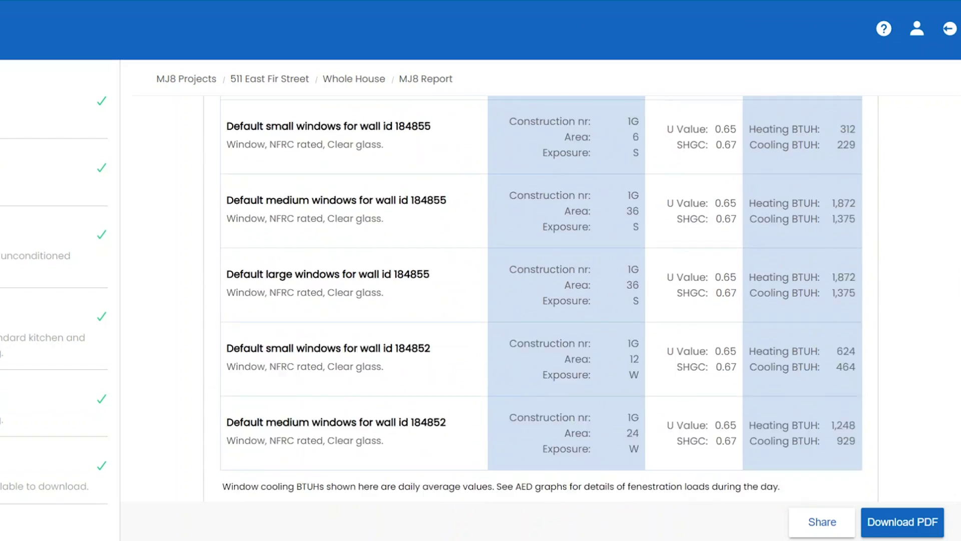
scroll(540, 301, down, 5)
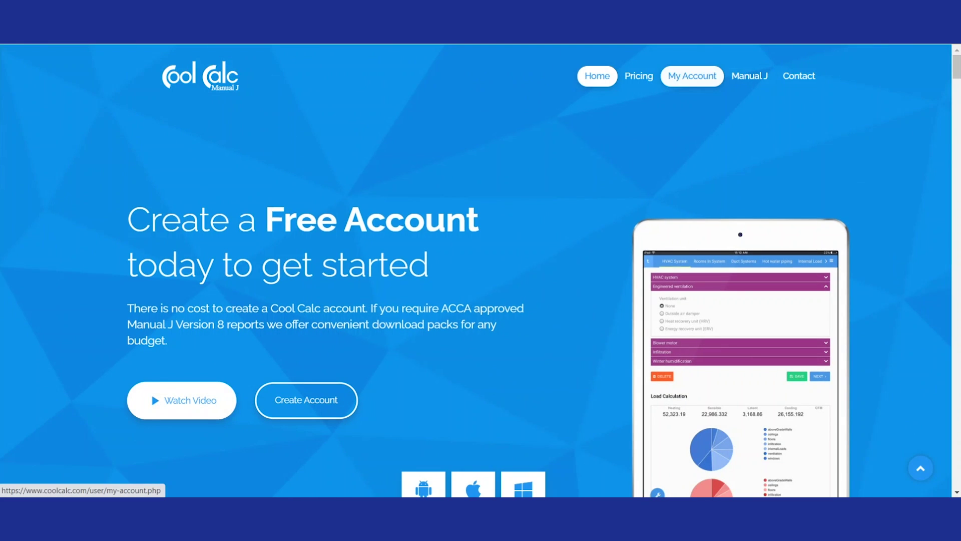
- Start a new MJ8 project from My Account and name it 'Test 1'
click(693, 76)
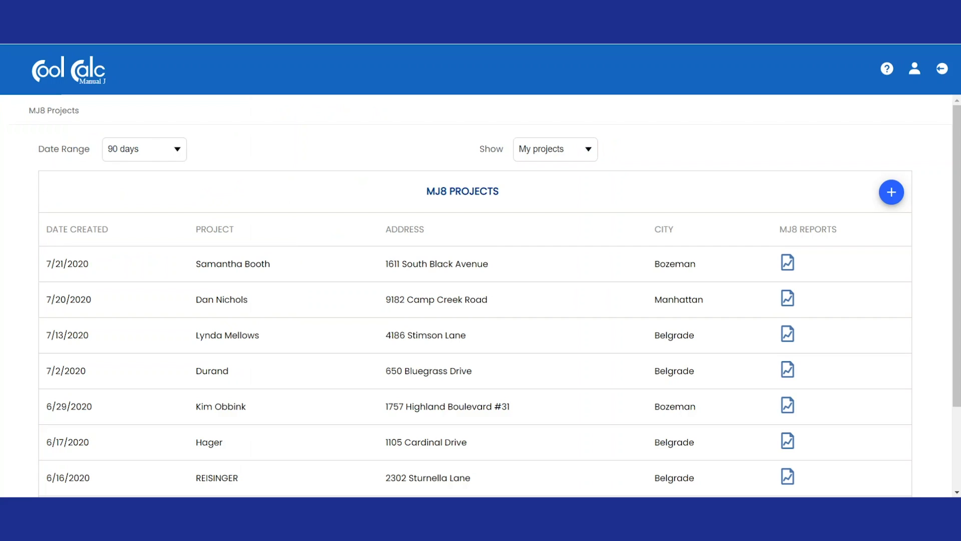
click(892, 191)
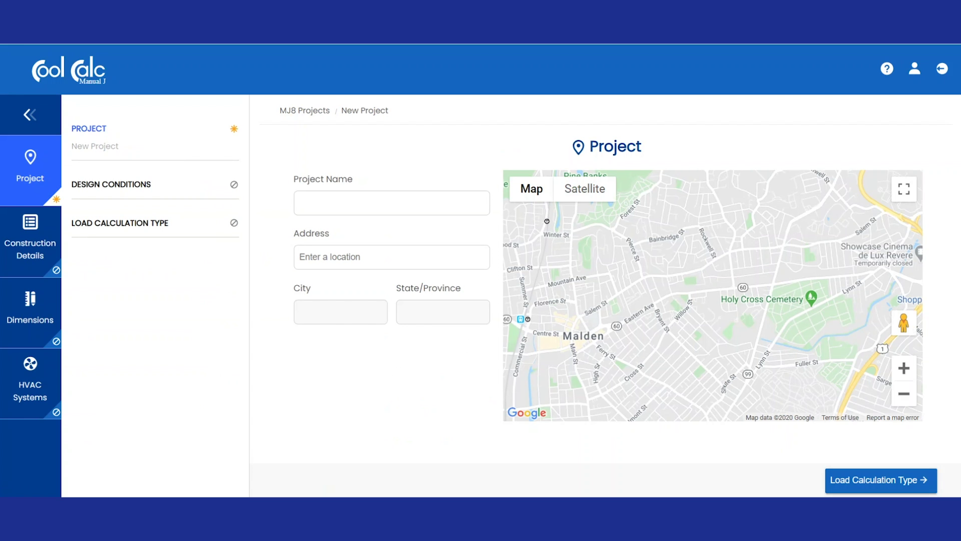
click(391, 203)
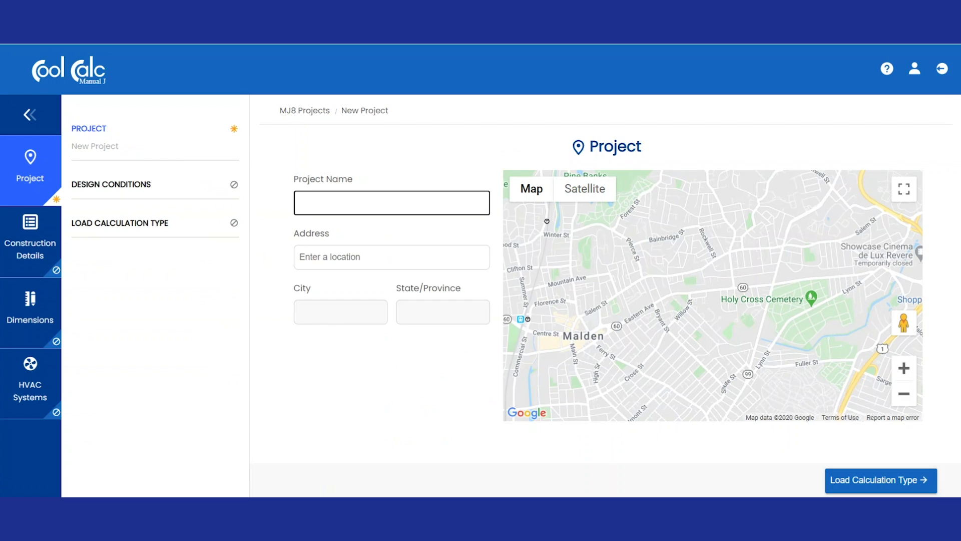
text(Test 1)
key(Tab)
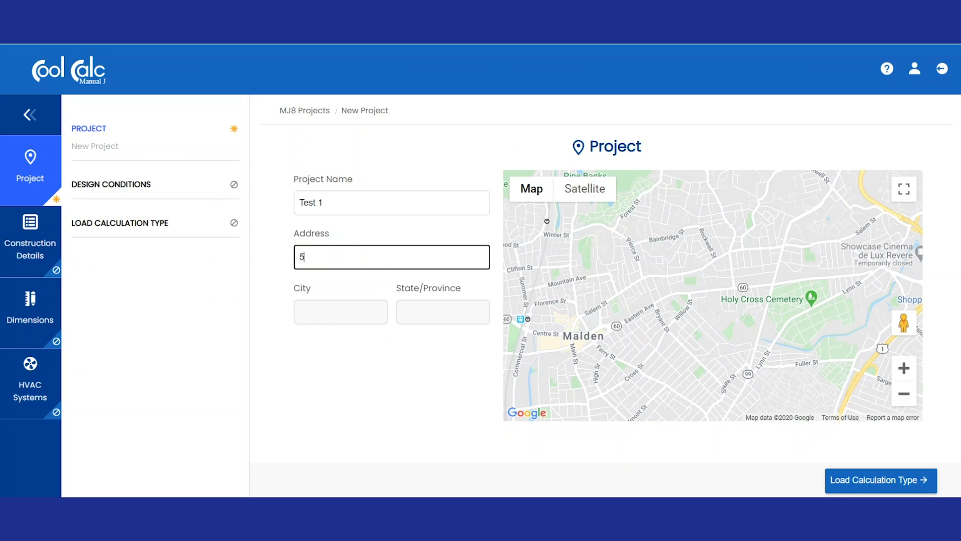
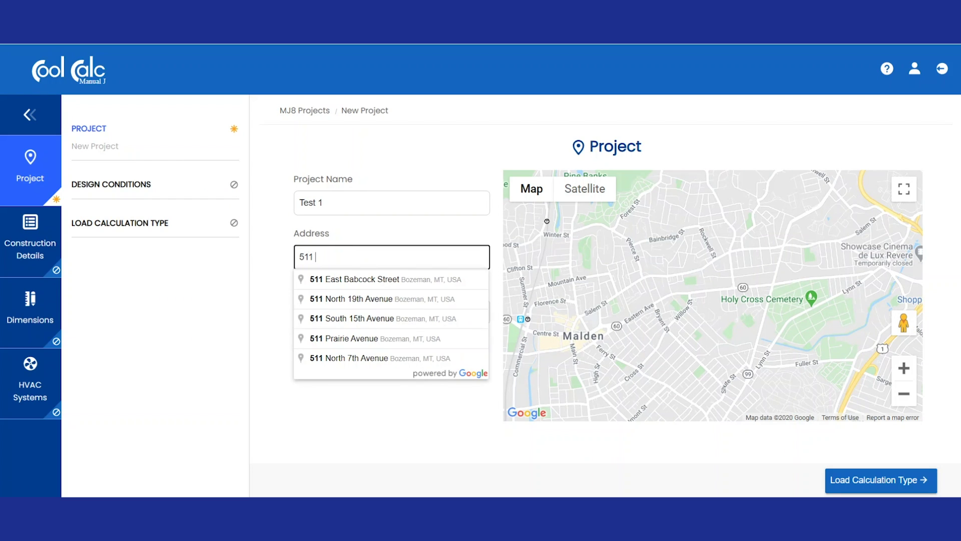
key(Down)
key(Return)
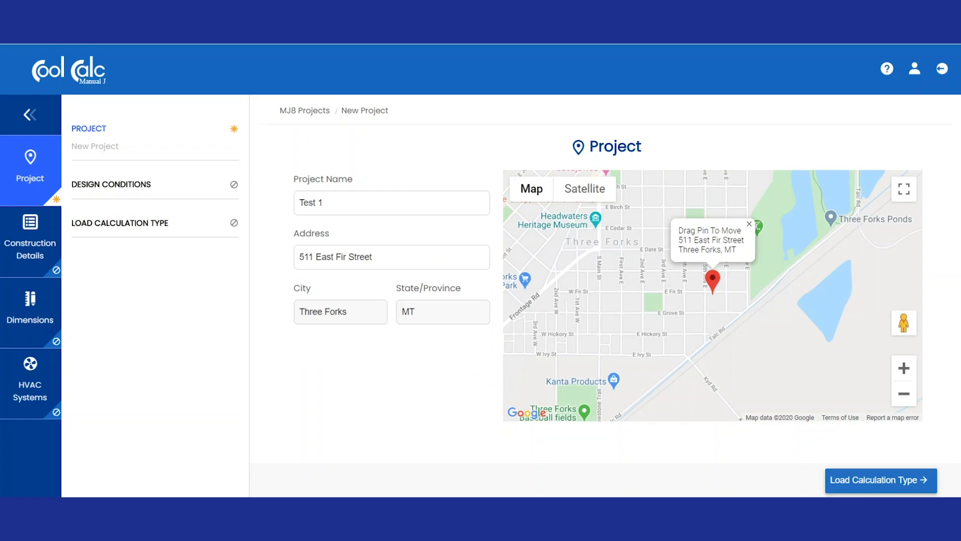
click(882, 480)
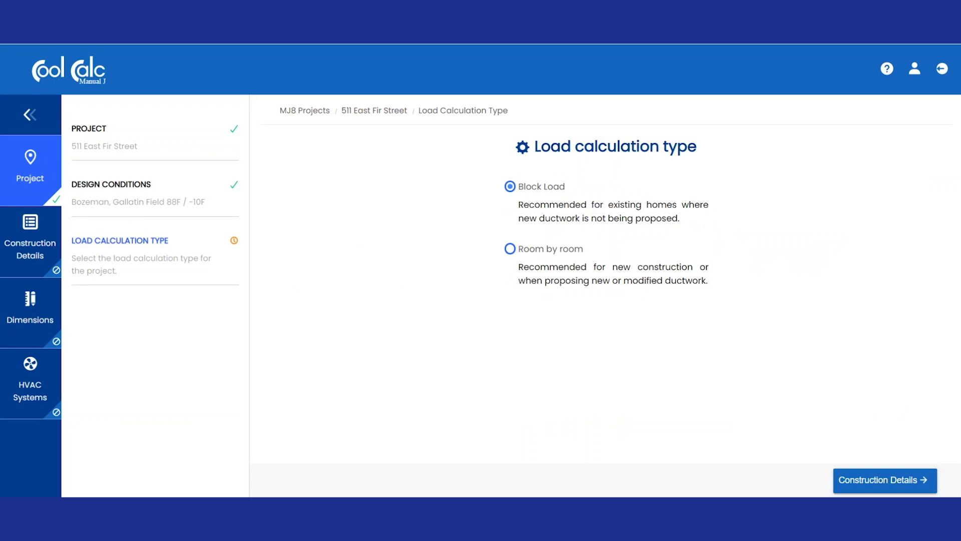
- Keep Block Load as the calculation type and go to the Dwelling Info form
click(886, 480)
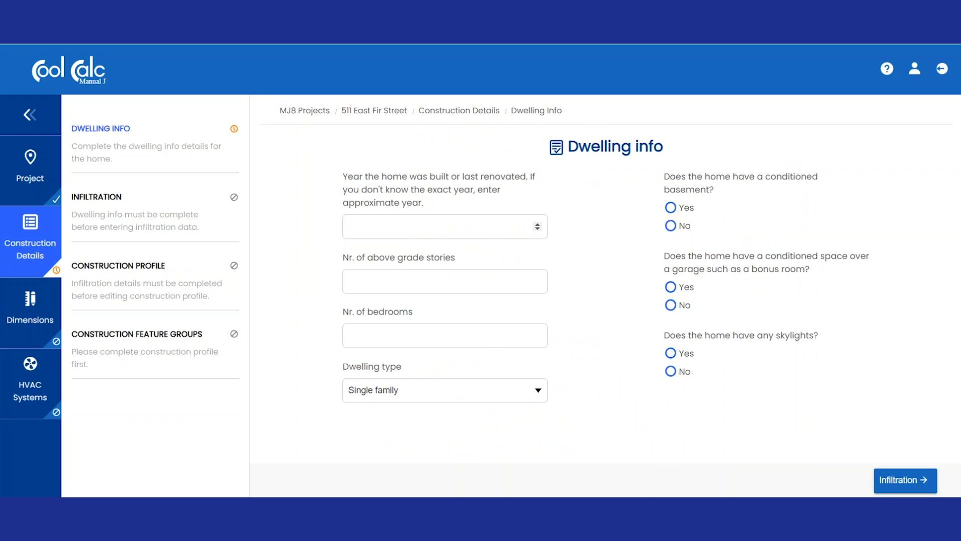
click(349, 226)
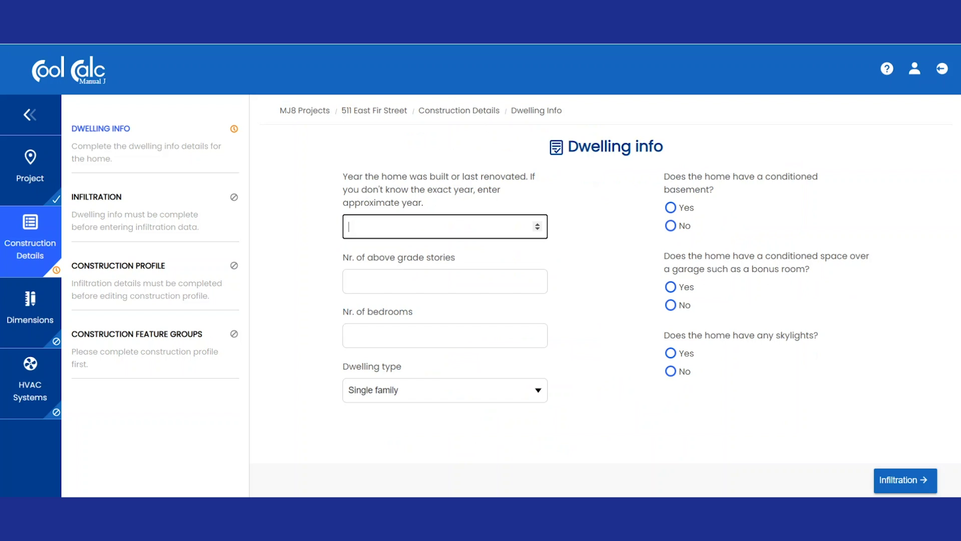
- Enter year built 1995, 1 story, 4 bedrooms and a conditioned basement, then save
text(1995)
click(349, 281)
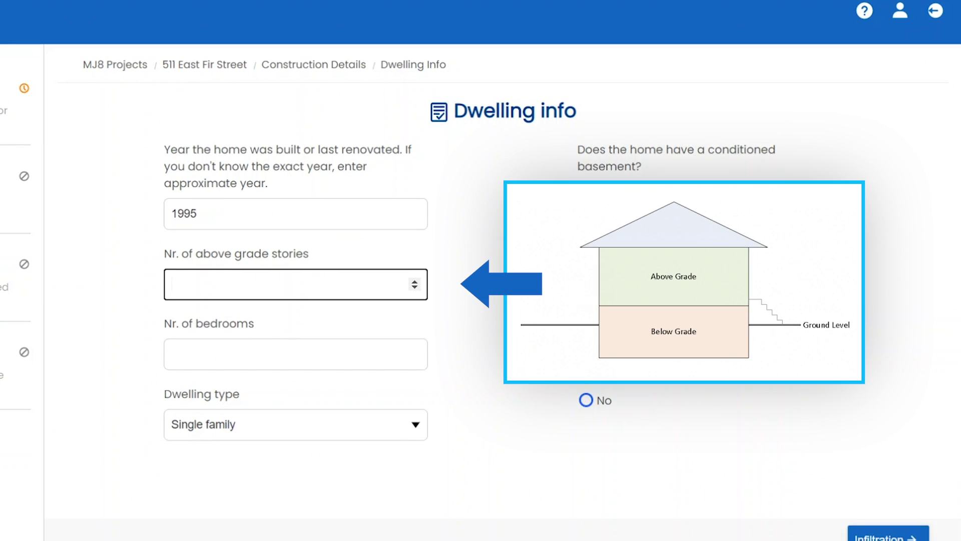
text(1)
click(176, 354)
text(4)
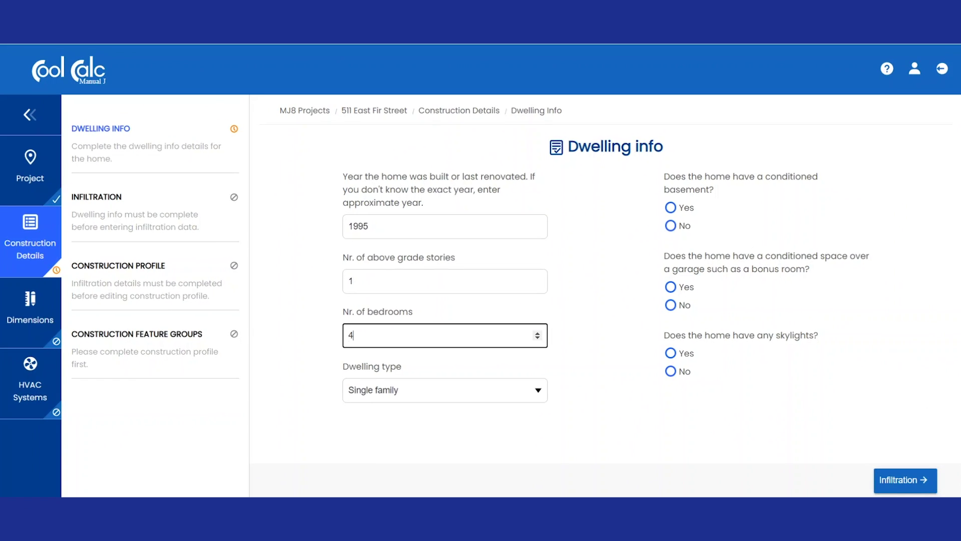
click(671, 207)
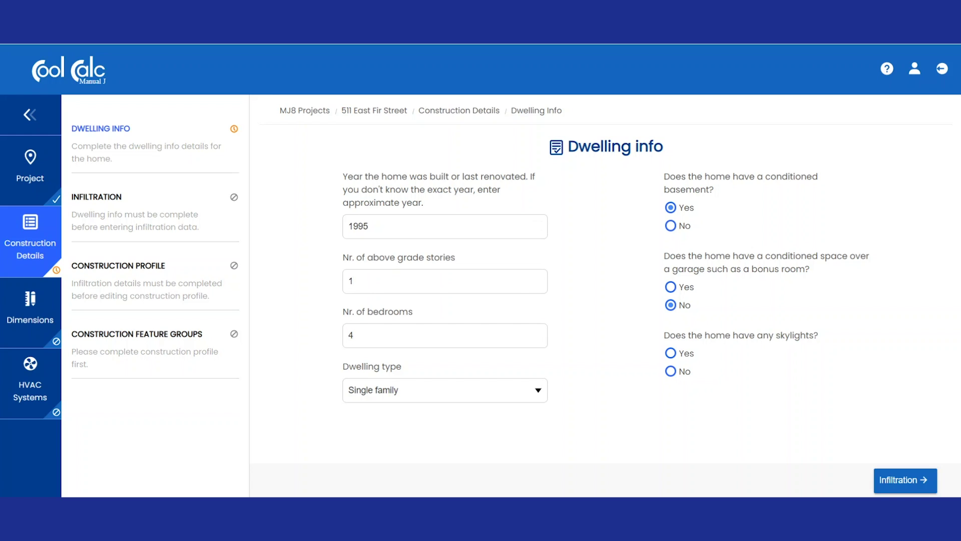
click(906, 479)
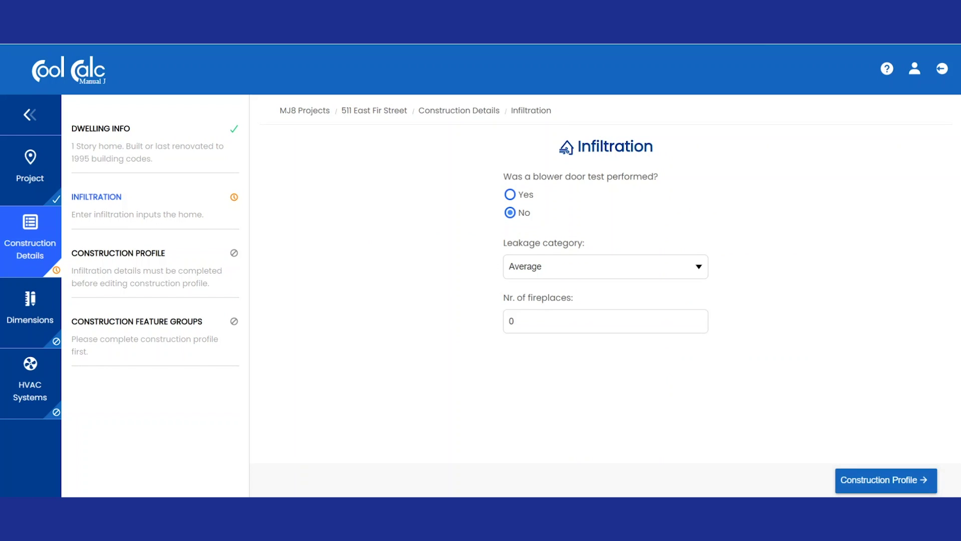
- Keep infiltration defaults and set the exterior finish to Stucco or Siding
click(886, 480)
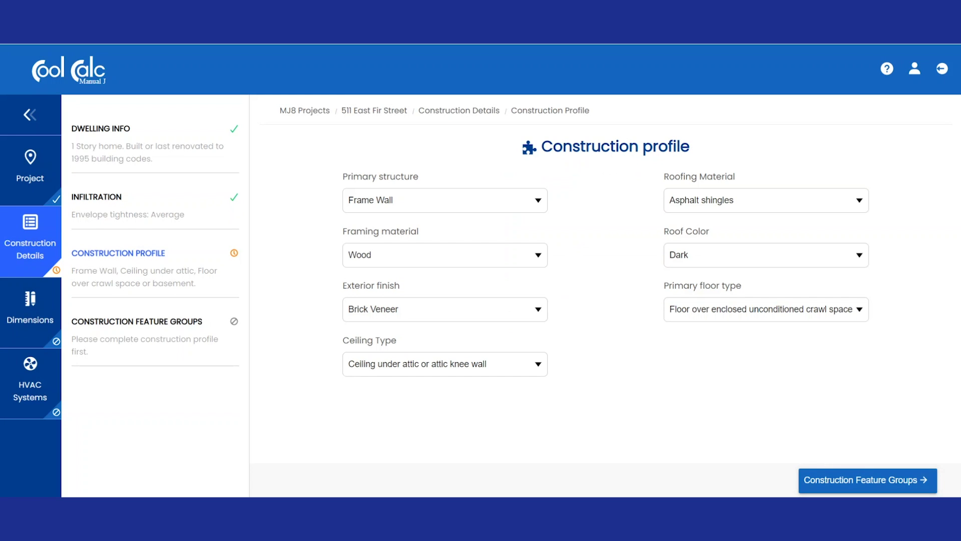
click(445, 308)
key(Return)
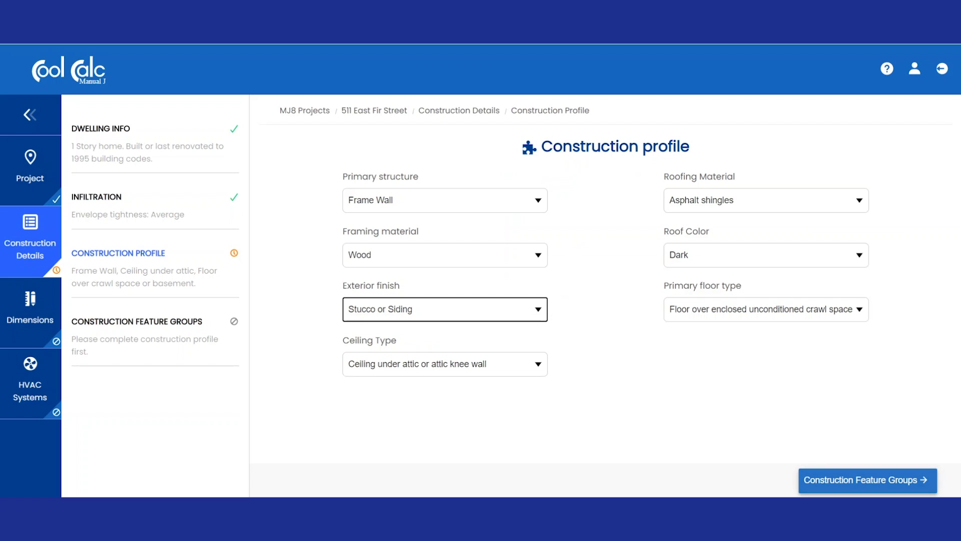
click(868, 481)
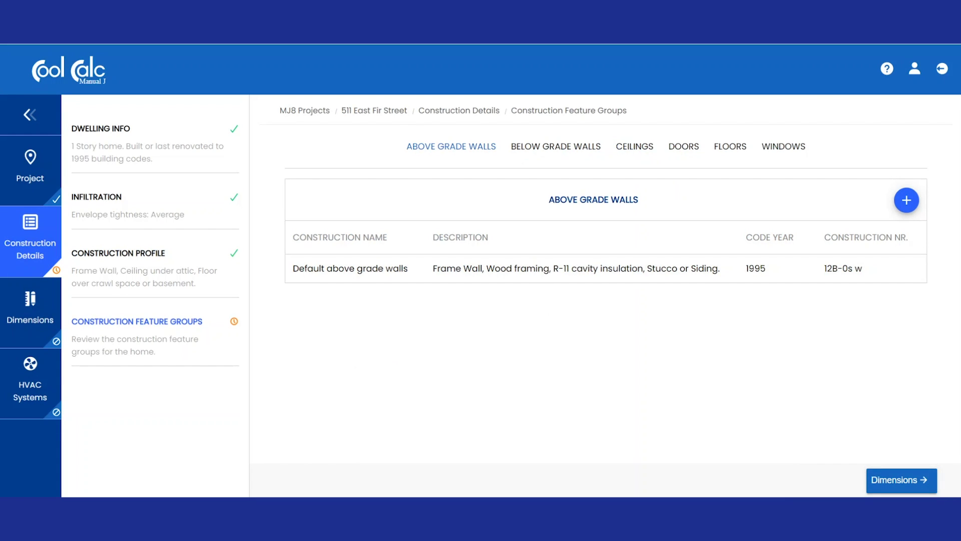
- Keep Map trace as the dimensions data source and open the Basement map
click(902, 479)
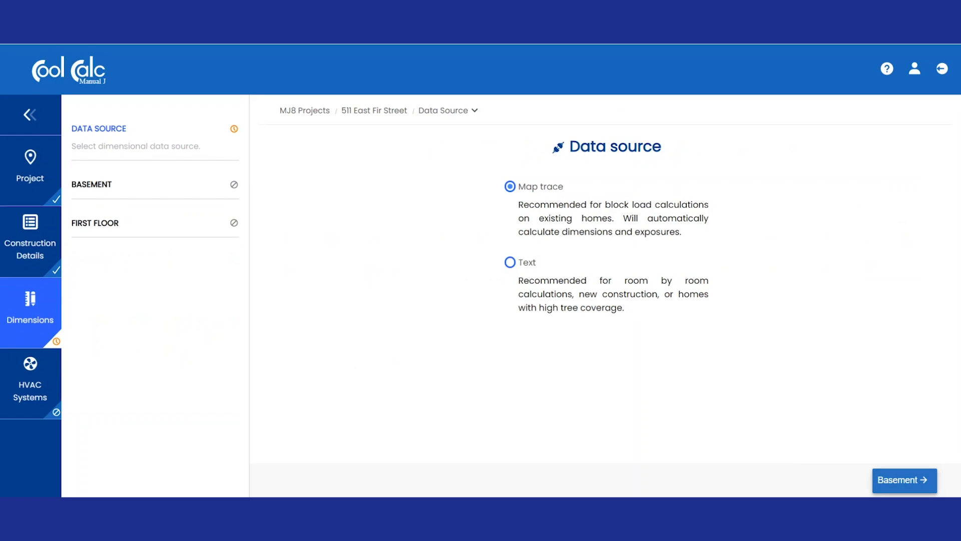
click(904, 479)
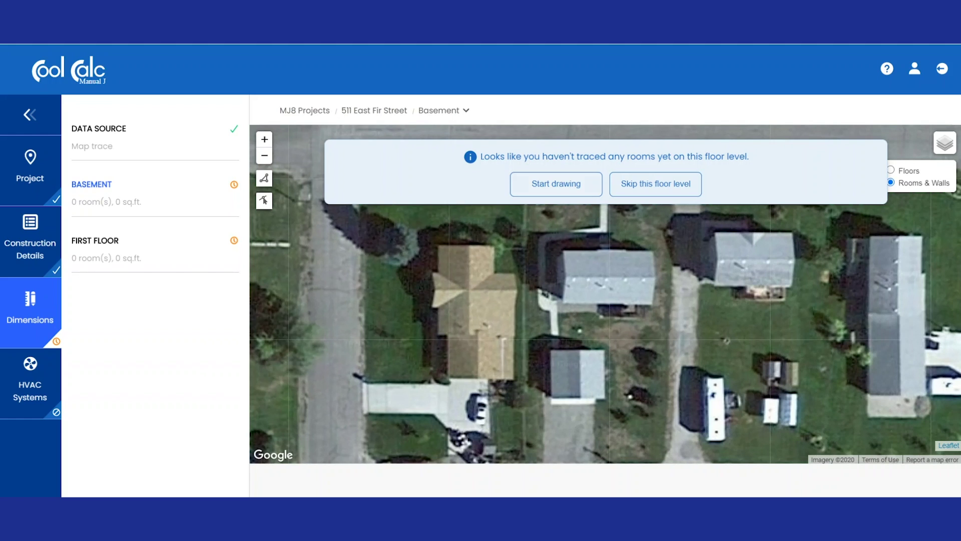
- Trace the basement as one 967 sq.ft. room around the grey roof and confirm it
click(556, 184)
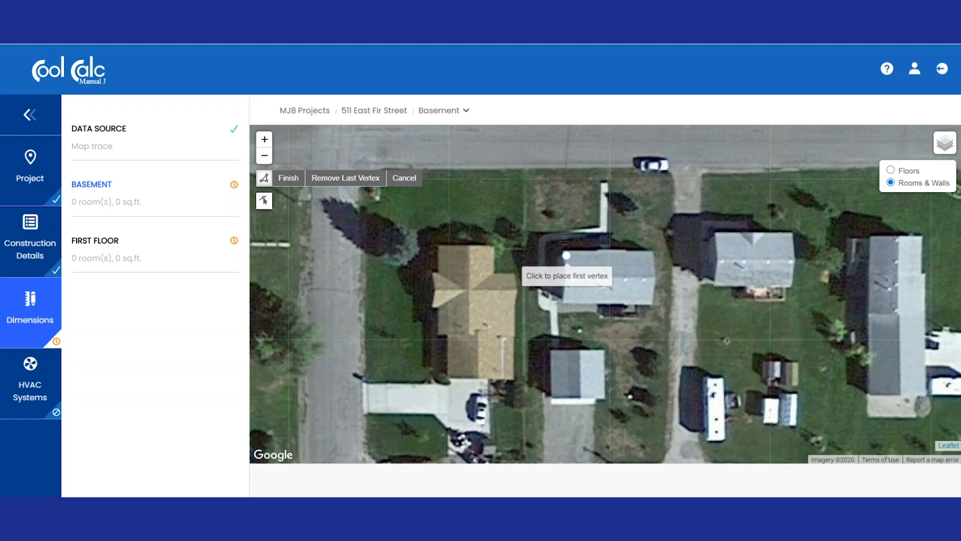
click(566, 256)
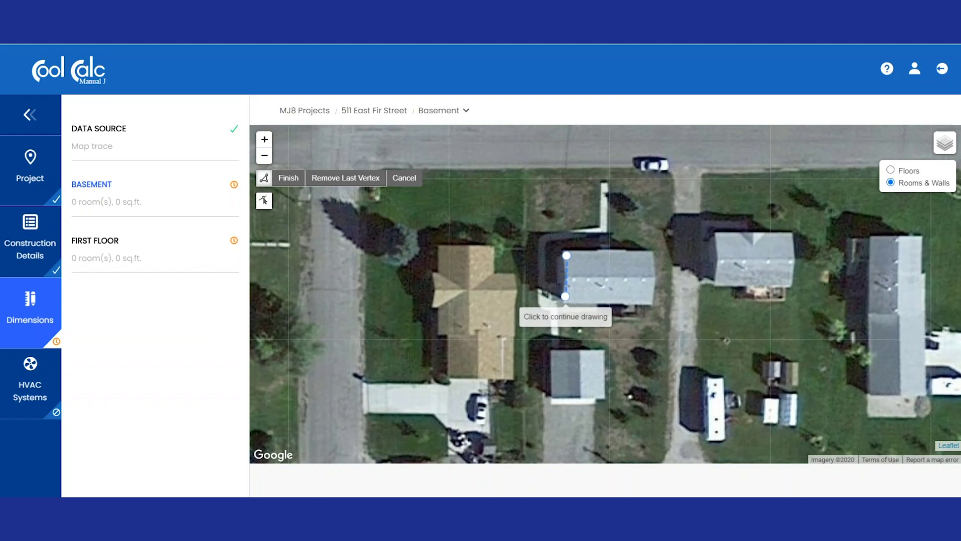
click(566, 295)
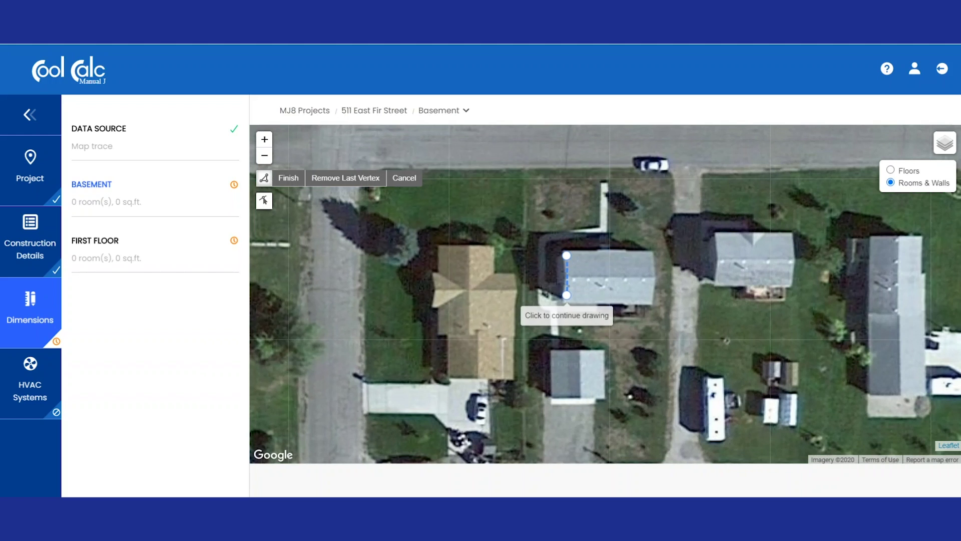
click(650, 296)
click(649, 256)
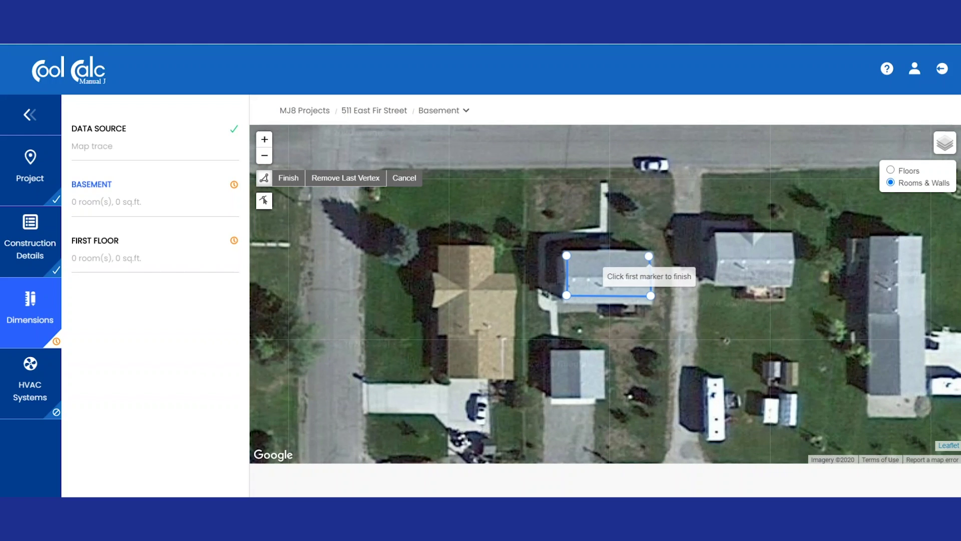
click(567, 255)
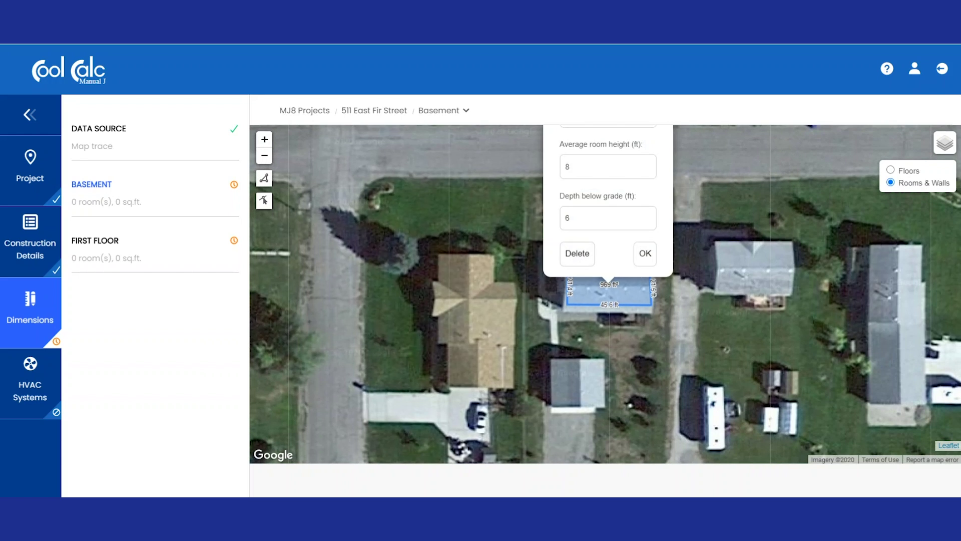
scroll(707, 191, down, 1)
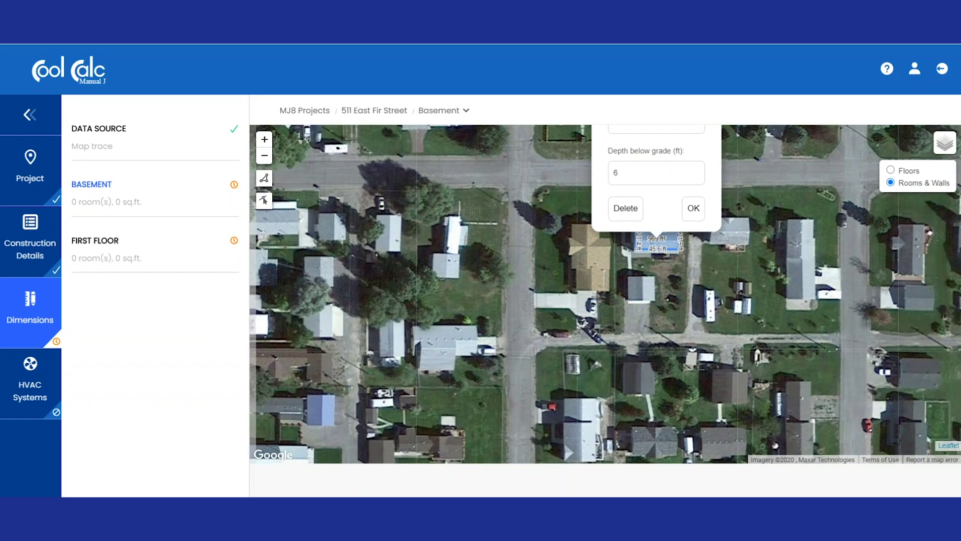
scroll(721, 207, up, 1)
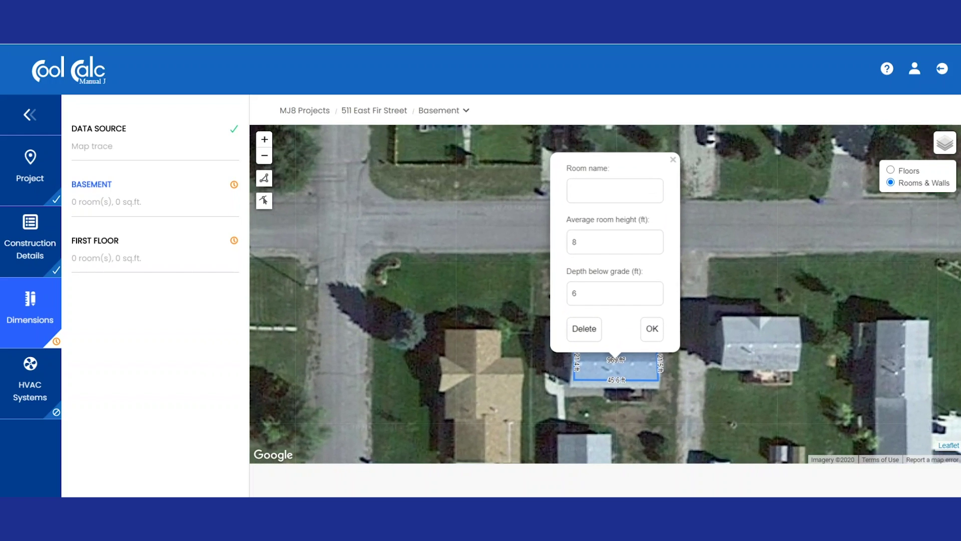
click(601, 191)
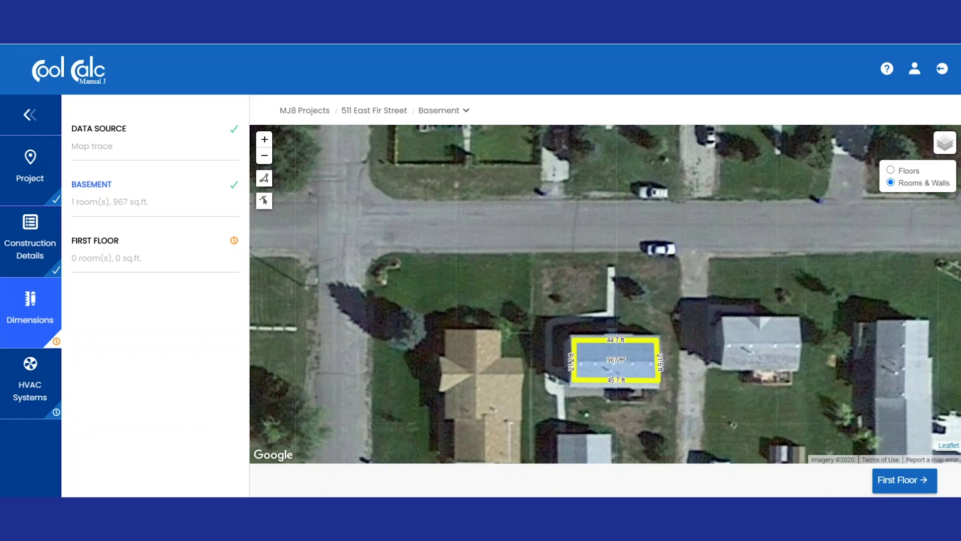
click(904, 480)
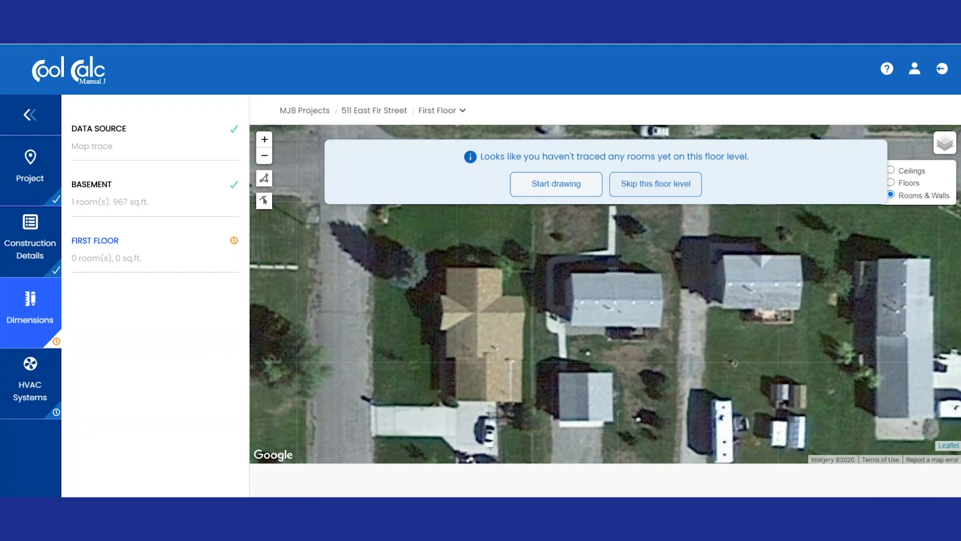
- Outline a 956 sq.ft. room over the roof and name it 'First Floor', 9 ft high
click(556, 183)
click(575, 280)
click(574, 318)
click(658, 319)
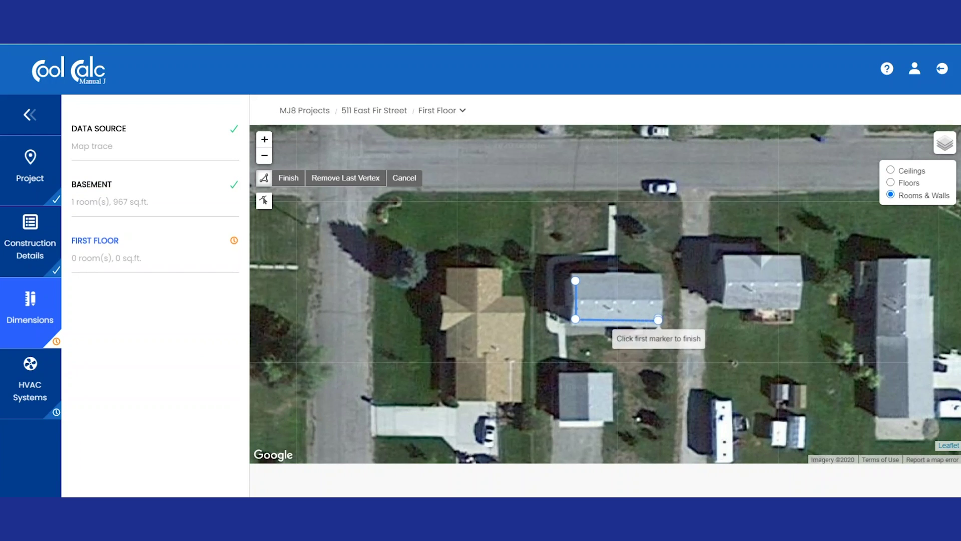
click(660, 281)
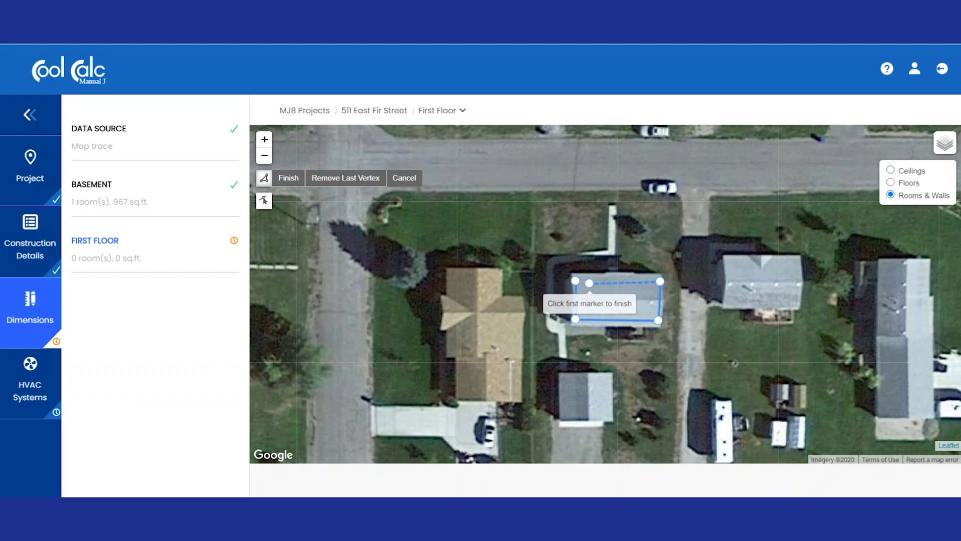
click(575, 280)
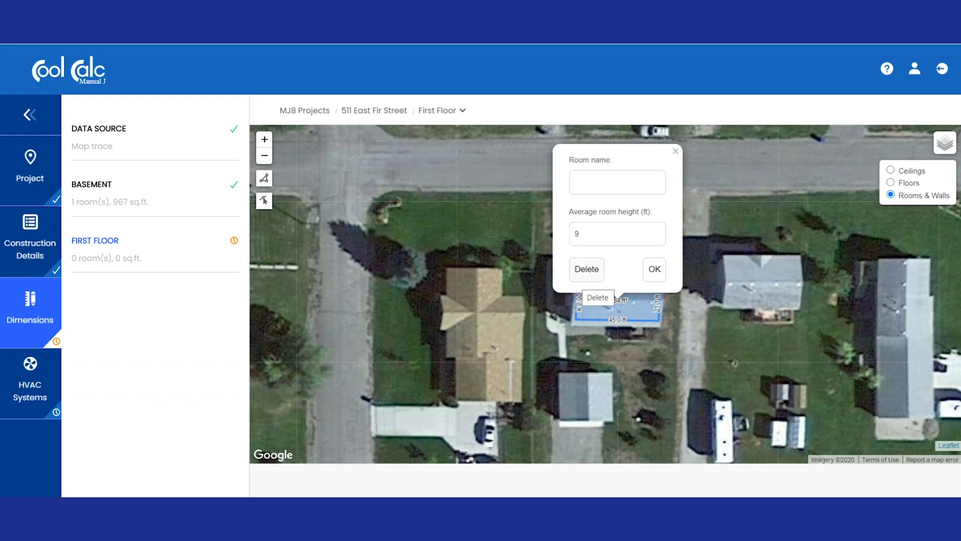
text(First Floor)
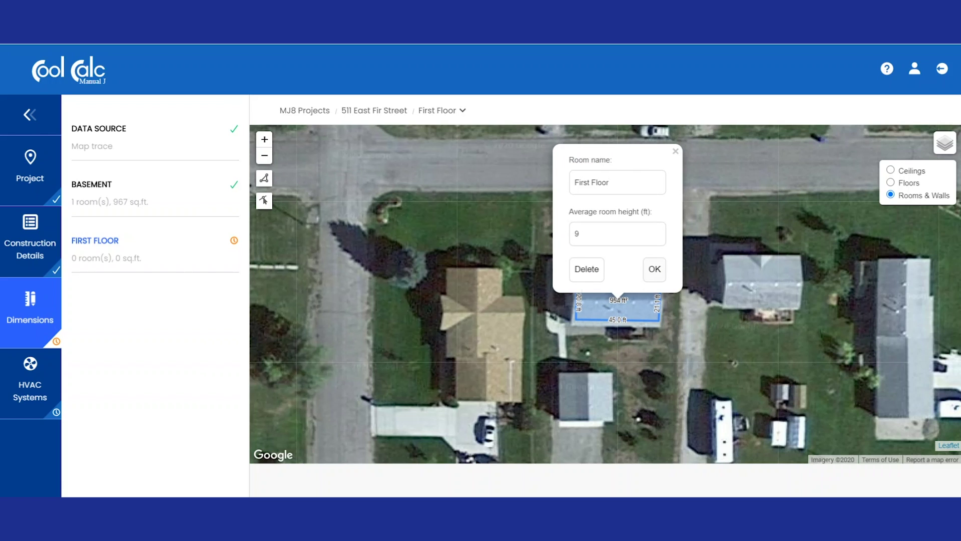
key(Return)
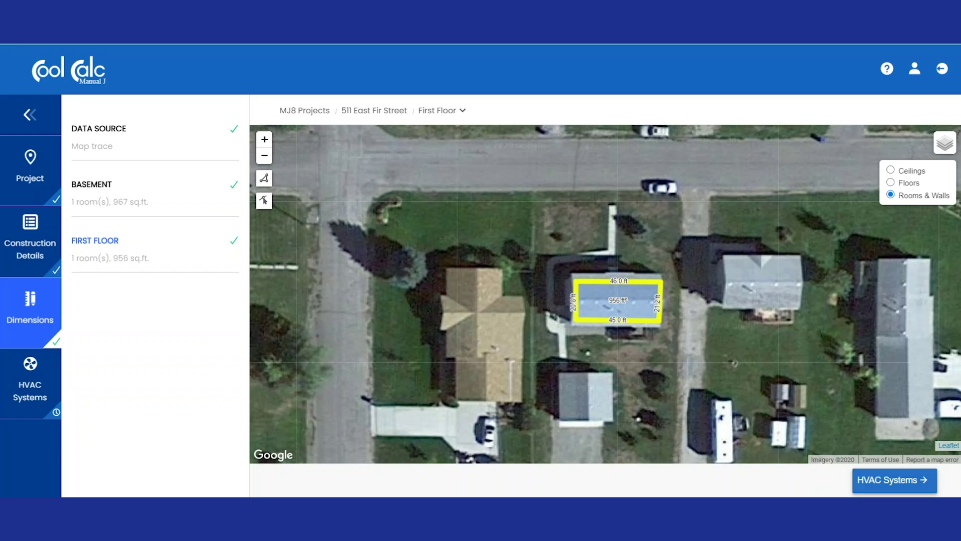
- Add a heated and cooled HVAC system named 'Whole House' and save its settings
click(894, 480)
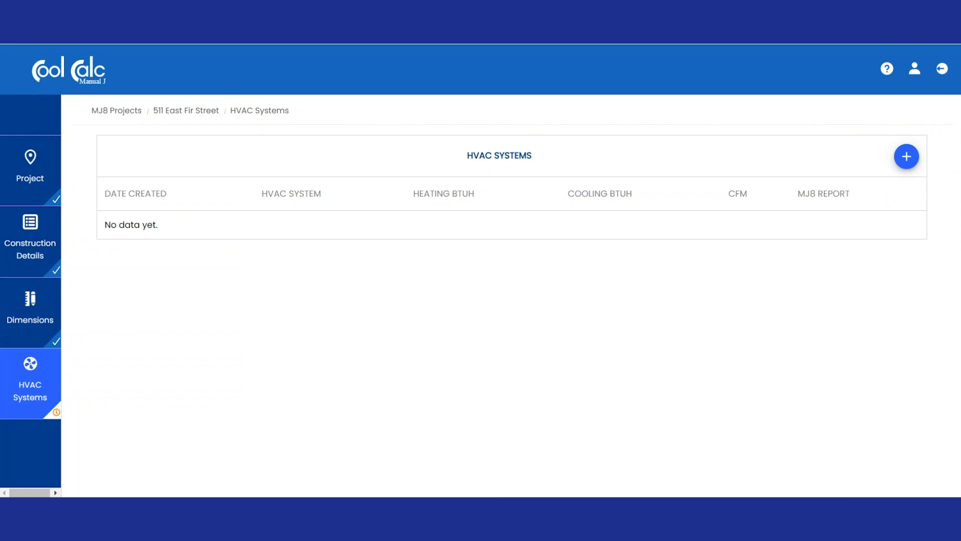
click(907, 157)
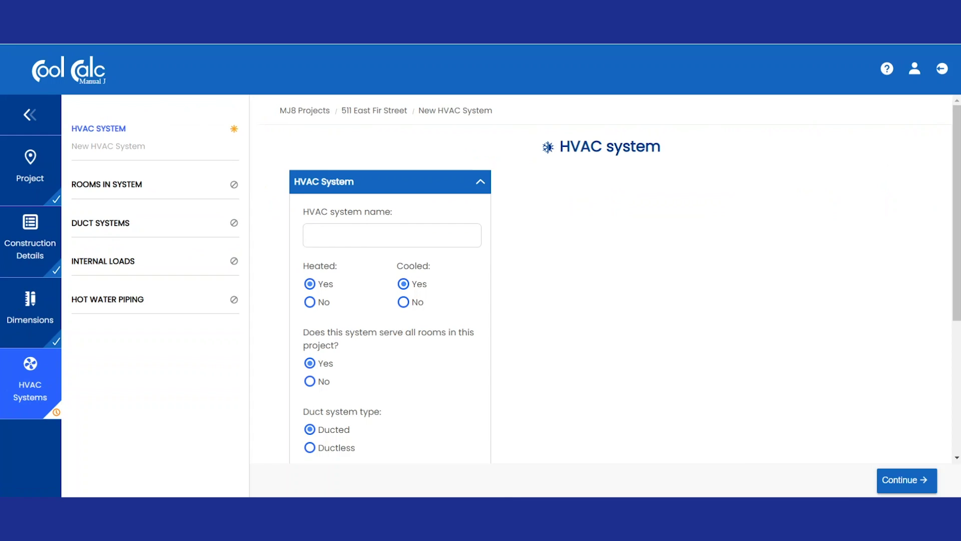
click(392, 235)
text(Whole House)
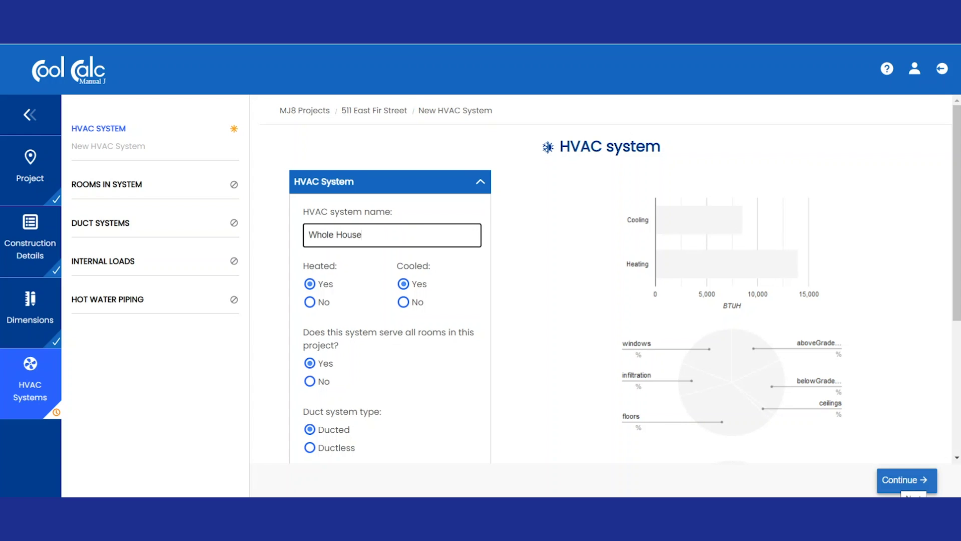
click(907, 480)
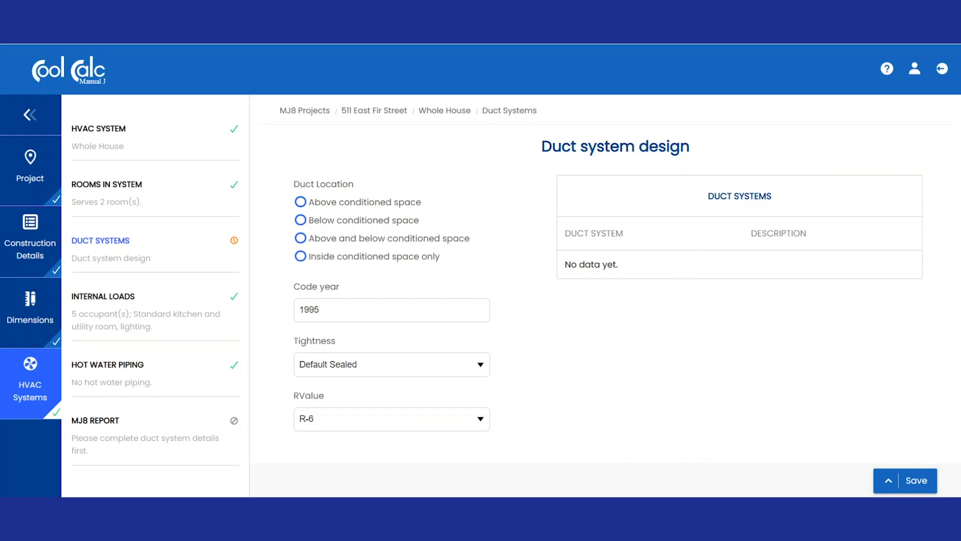
- Set the duct location to inside conditioned space only
click(300, 256)
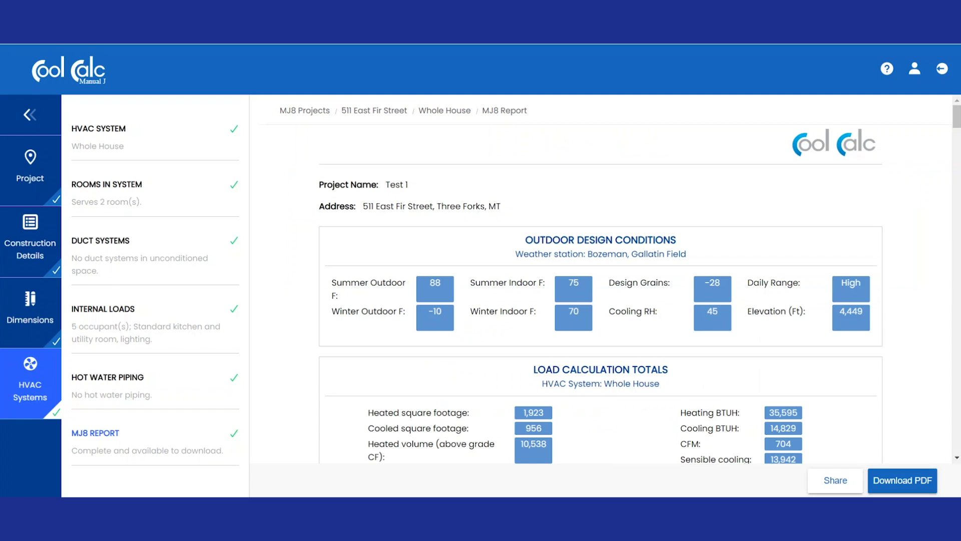
scroll(601, 296, down, 6)
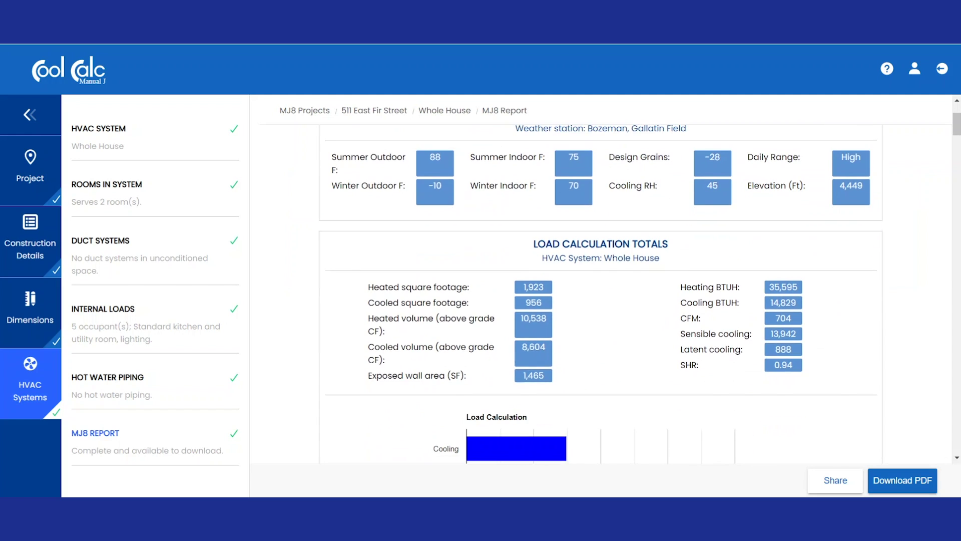
scroll(601, 296, down, 8)
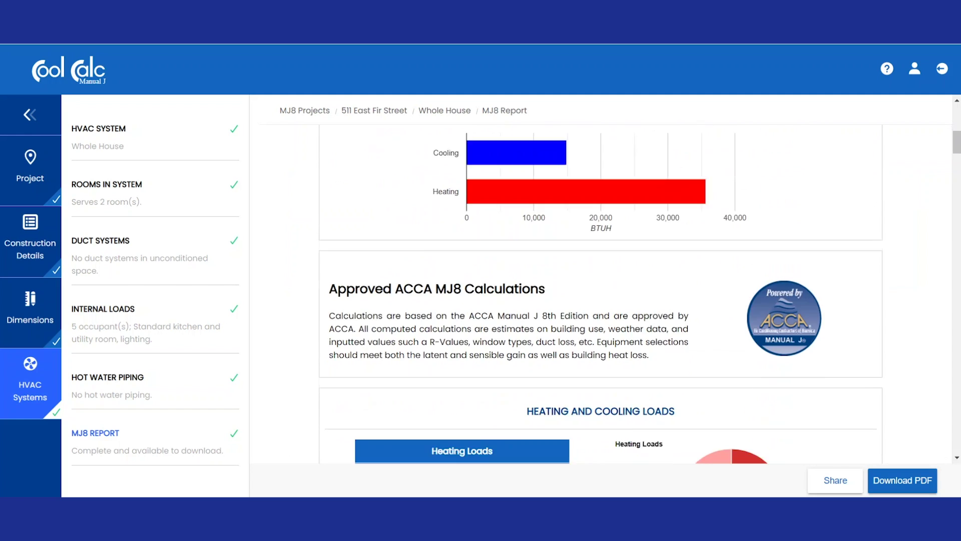
scroll(601, 295, down, 10)
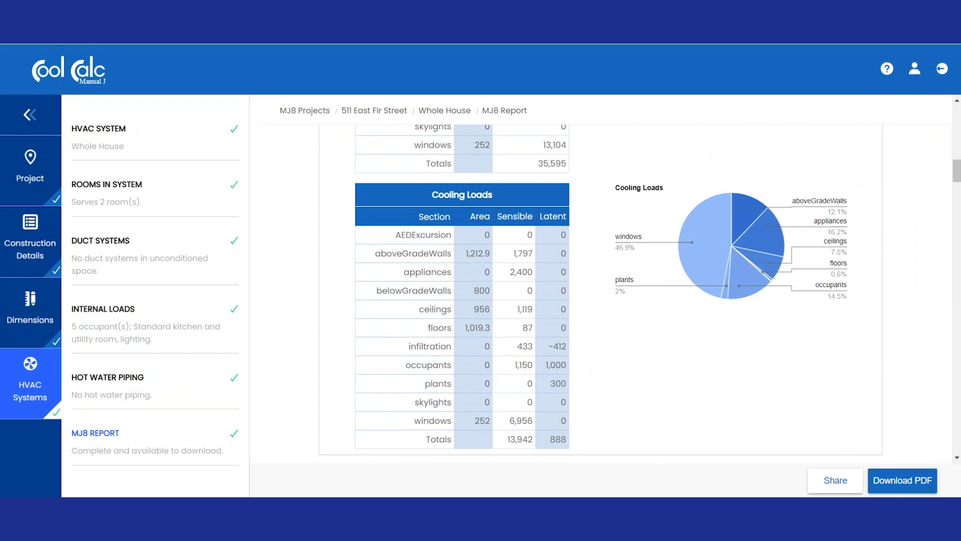
scroll(601, 295, down, 10)
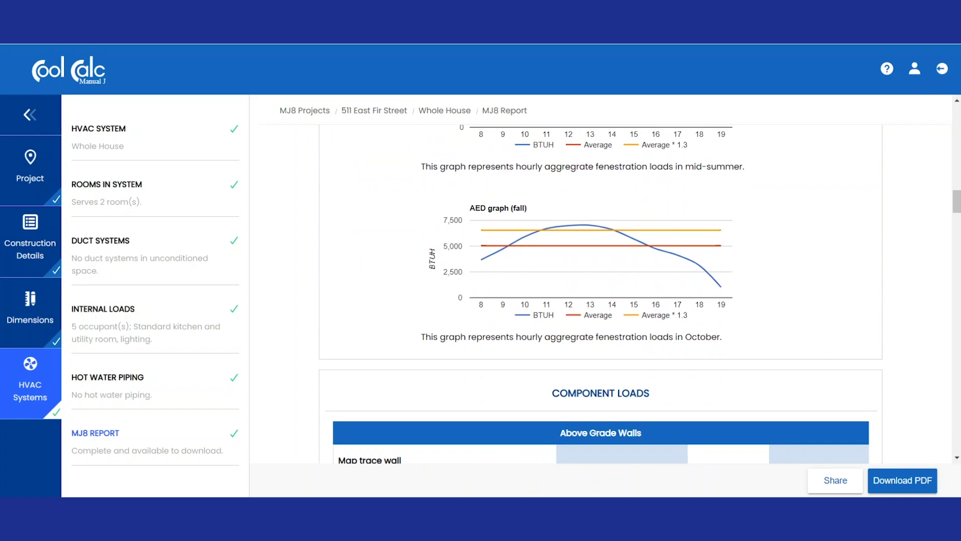
scroll(601, 295, down, 8)
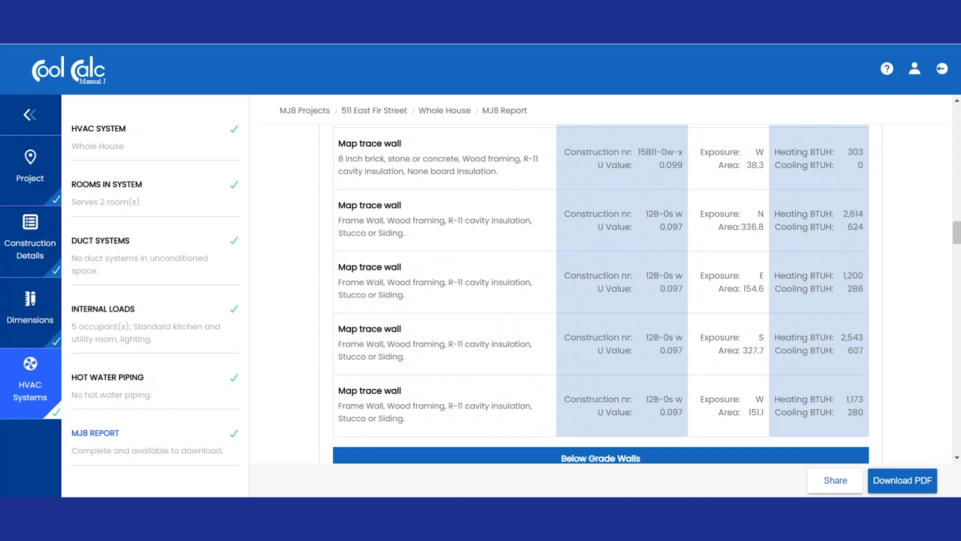
scroll(601, 296, down, 8)
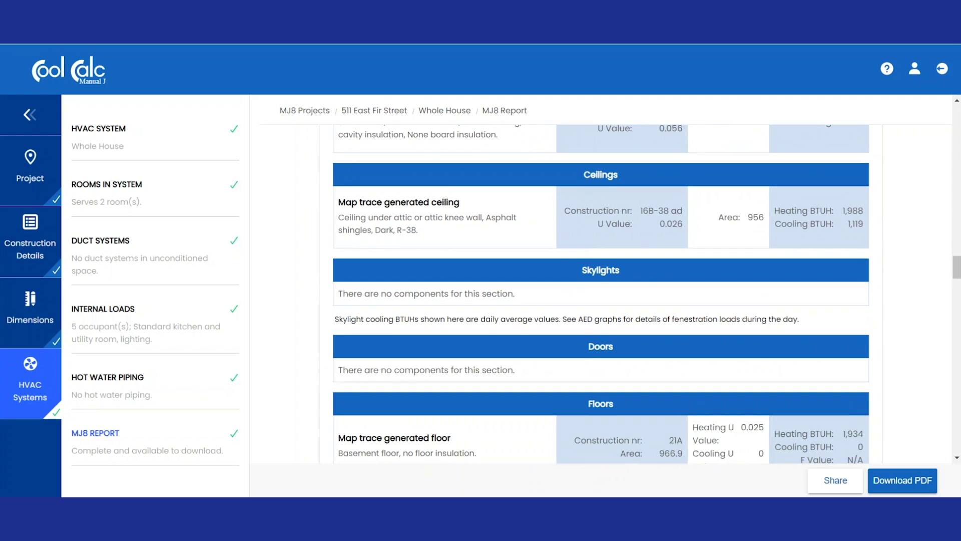
scroll(601, 295, down, 10)
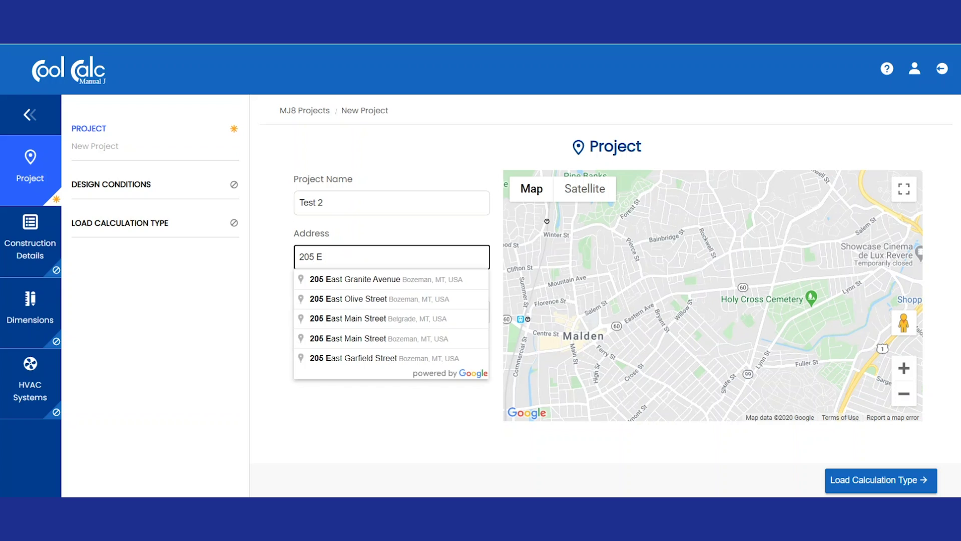
- Enter 'Gar' in the Test 2 project's Address field to bring up address suggestions
text(Gar)
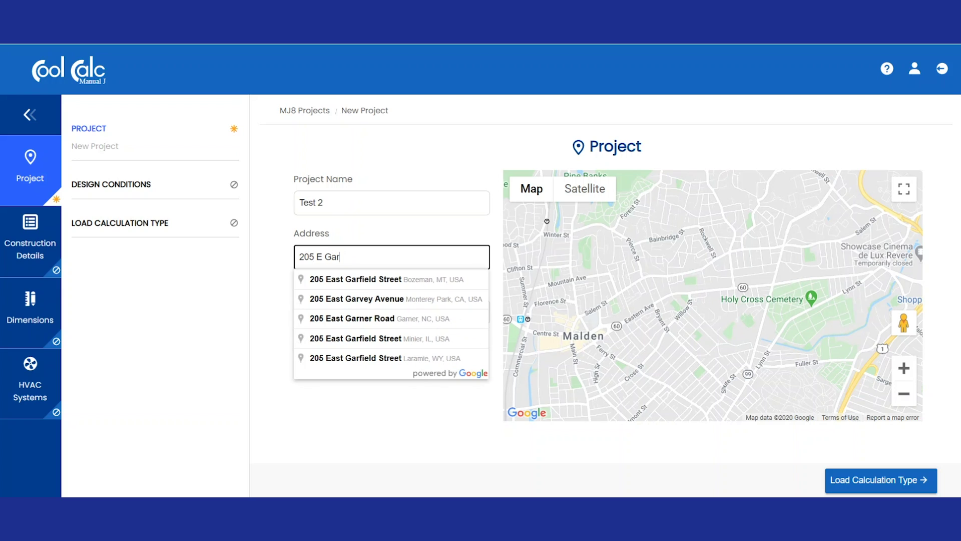
key(Down)
key(Return)
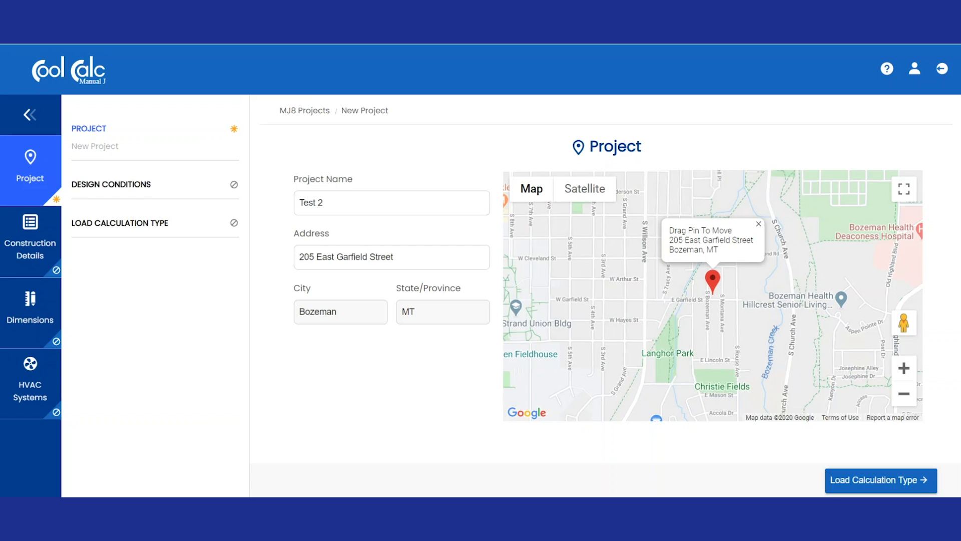
click(880, 480)
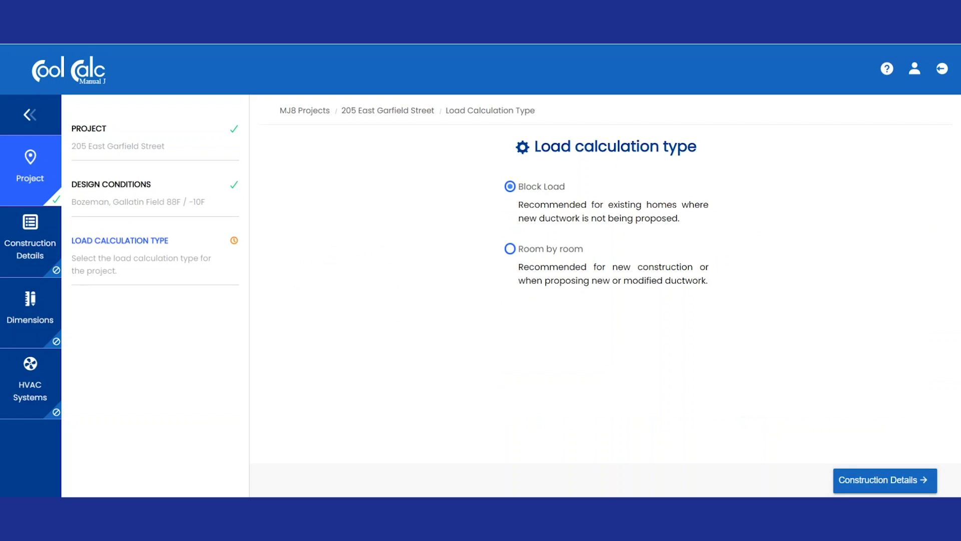
click(510, 248)
click(885, 480)
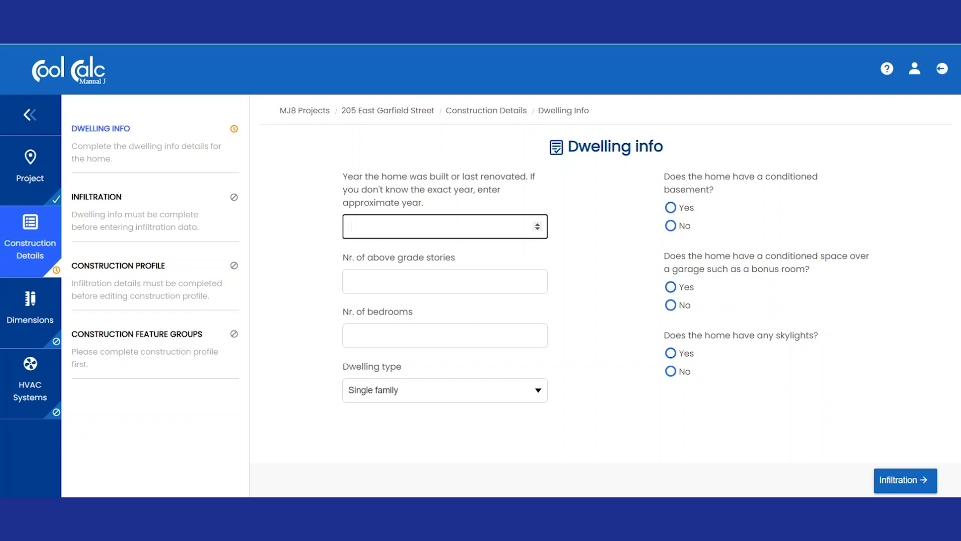
- Enter 1972 as the Dwelling Info year built
text(1972)
- Enter 1 above-grade story and 2 bedrooms, with no conditioned basement
click(445, 281)
text(1)
click(445, 335)
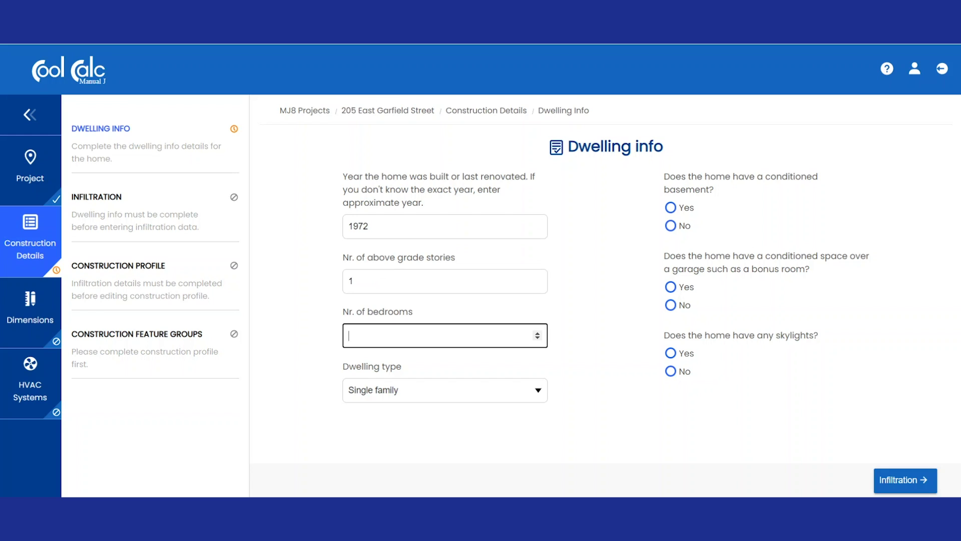
text(2)
click(670, 225)
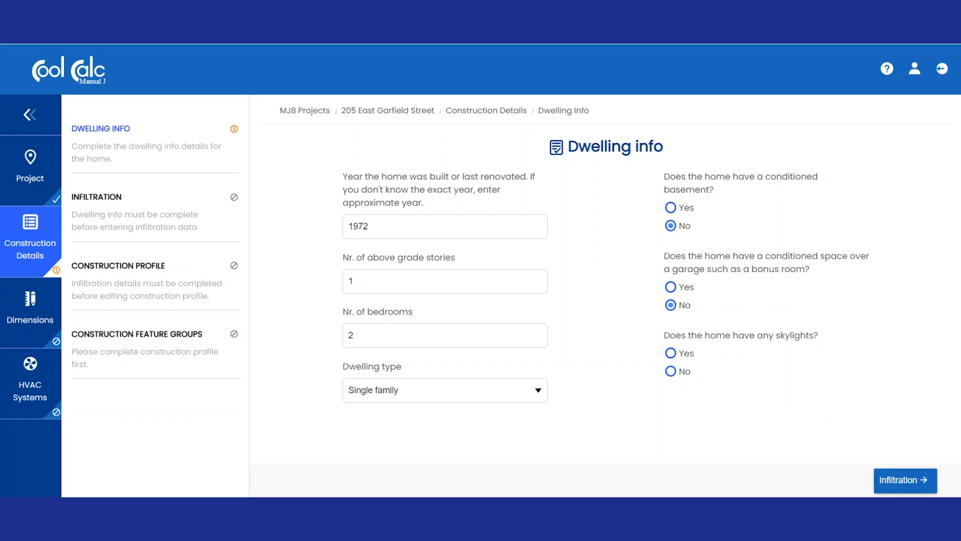
click(905, 480)
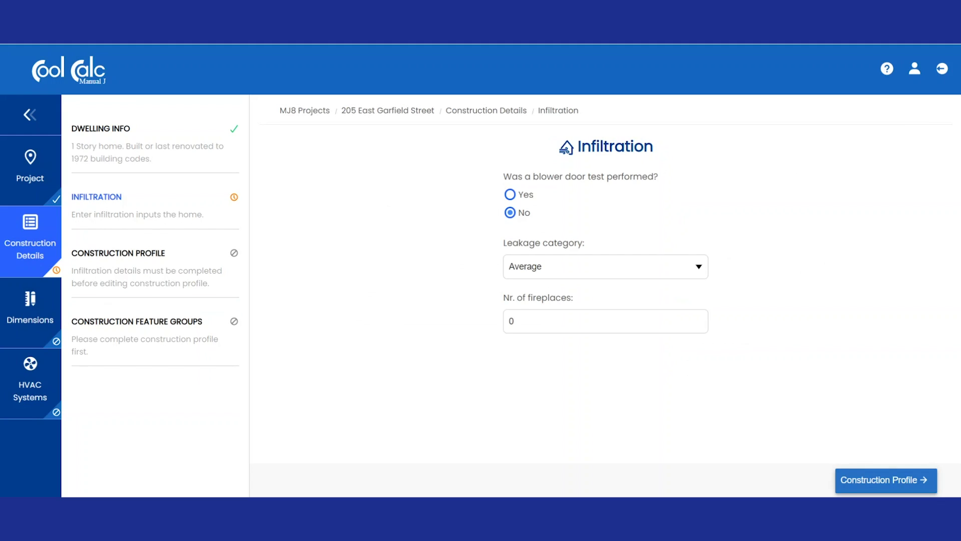
- Keep the infiltration defaults and choose the house's Exterior finish in the construction profile
click(886, 480)
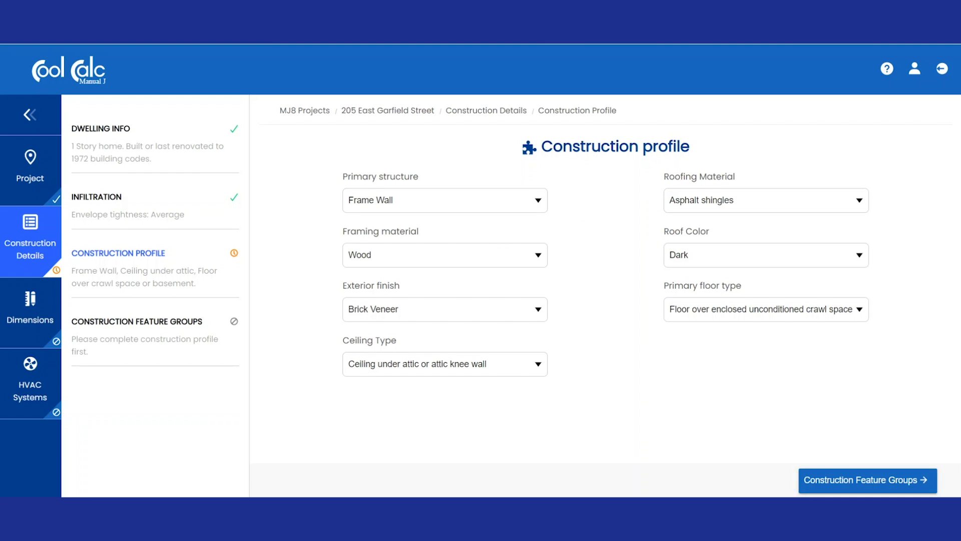
click(445, 309)
click(381, 337)
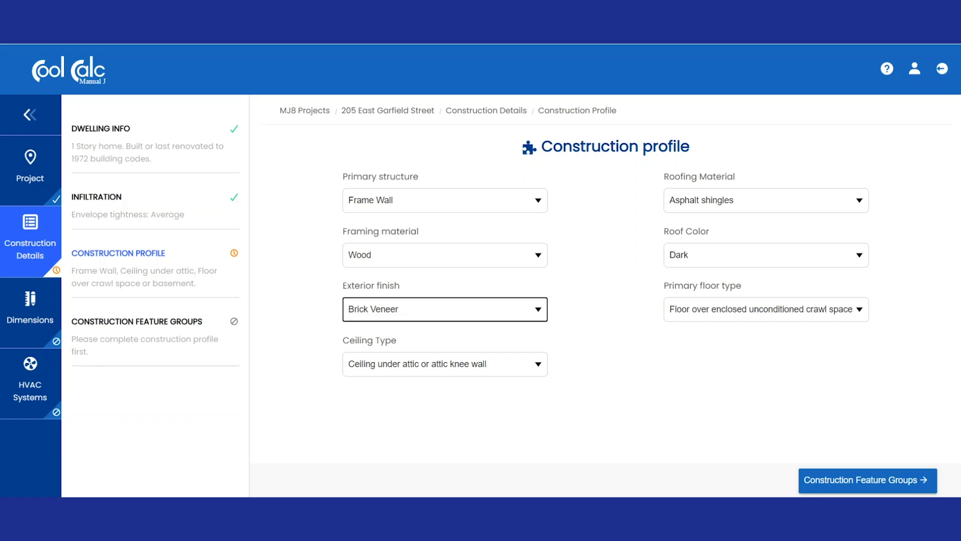
click(868, 480)
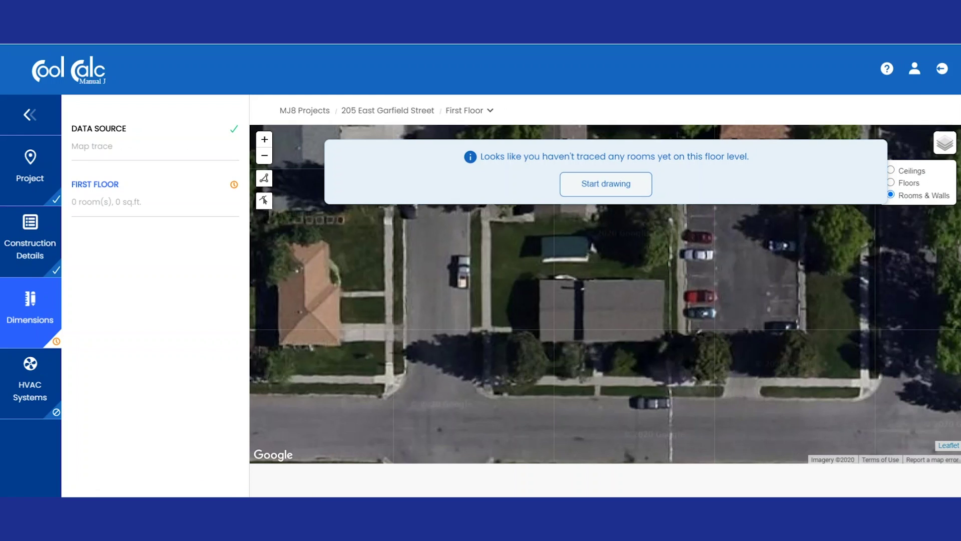
- Trace the first room's outline on the map and save it as Room 1, a Bedroom
click(605, 184)
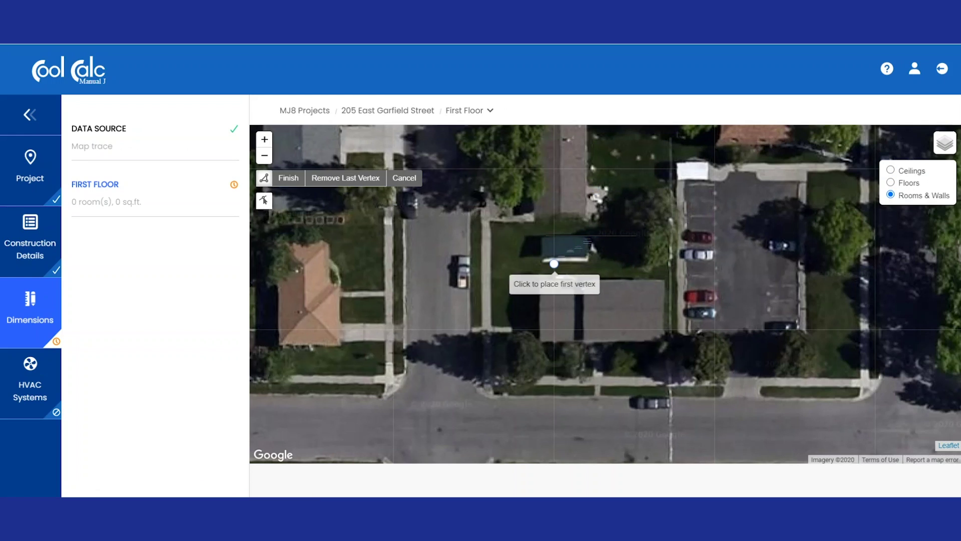
scroll(546, 285, up, 2)
click(546, 290)
click(581, 290)
click(582, 339)
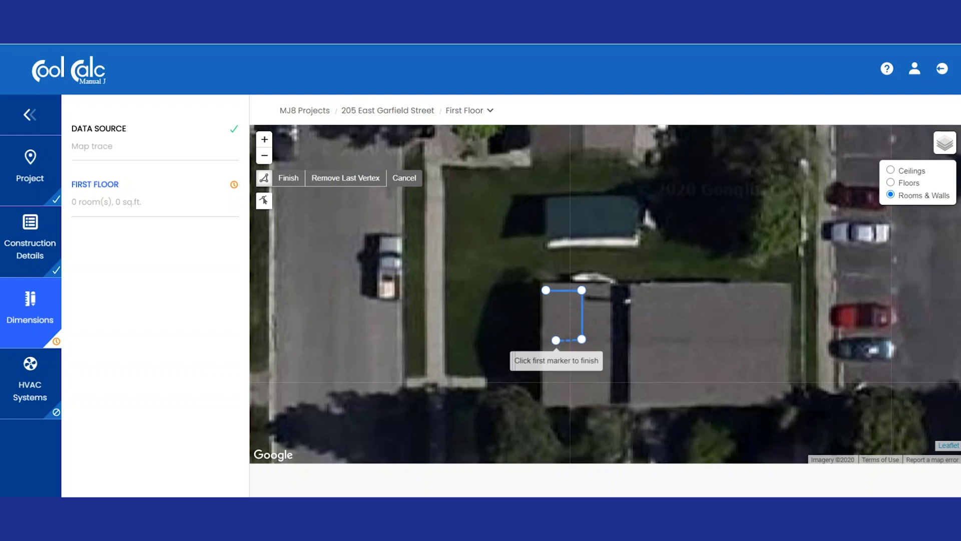
click(546, 290)
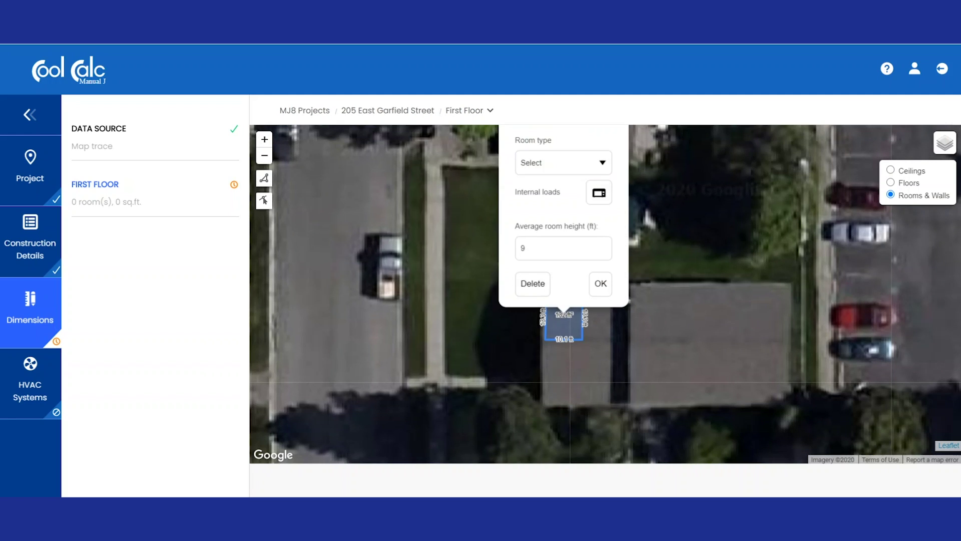
text(Room 1)
key(Tab)
key(alt+Down)
key(Down)
key(Return)
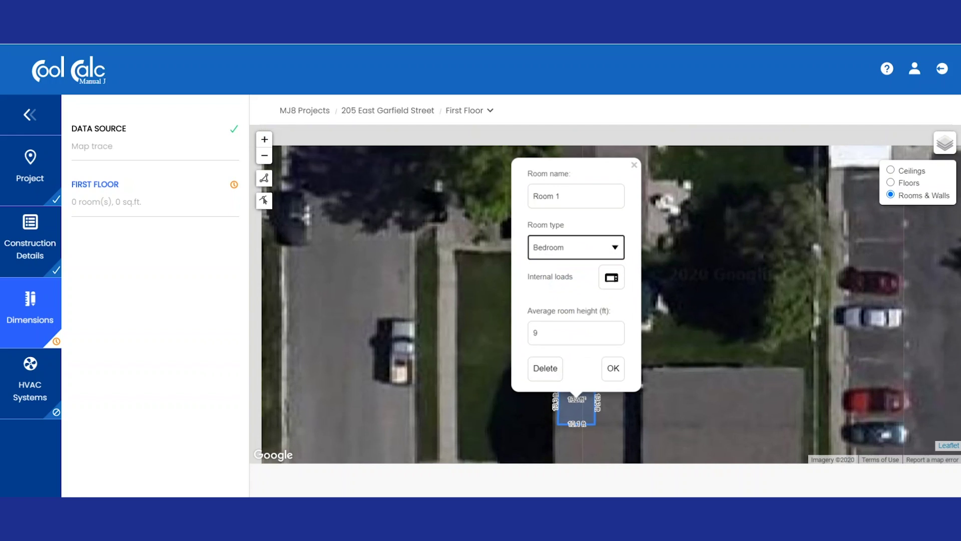
click(620, 376)
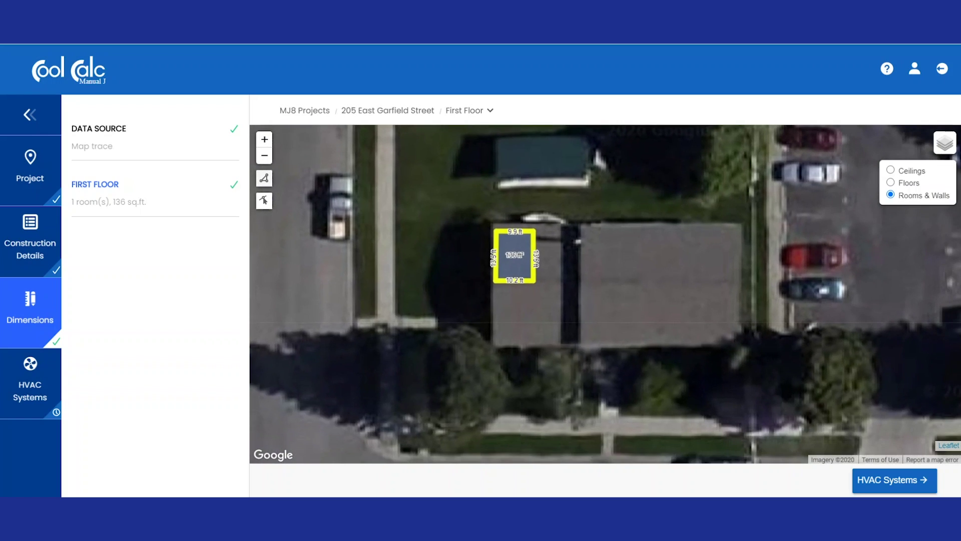
- Trace a second room adjoining Room 1 and name it Room 2 with Bedroom type
click(264, 178)
click(533, 231)
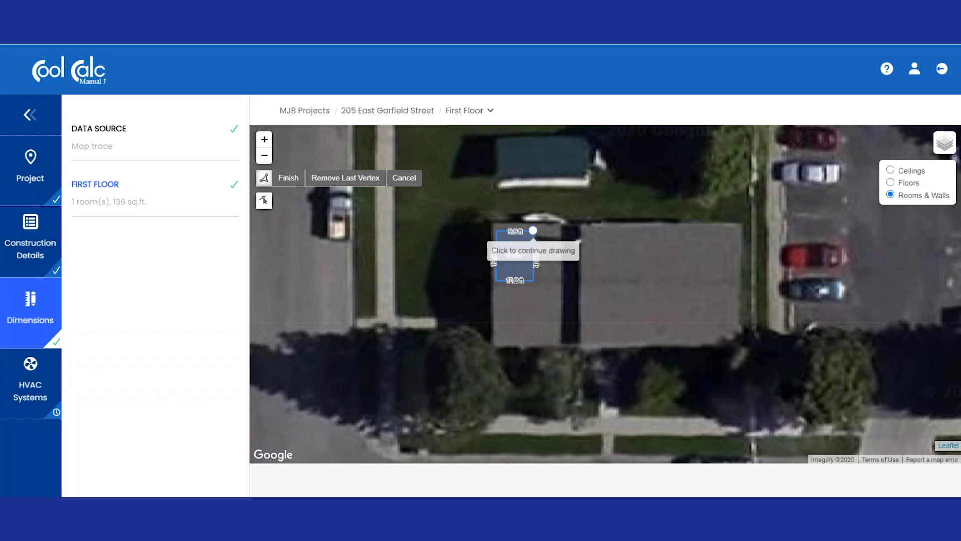
click(576, 230)
click(575, 281)
click(532, 280)
click(533, 231)
text(Room 2)
key(Tab)
key(alt+Down)
key(Down)
key(Return)
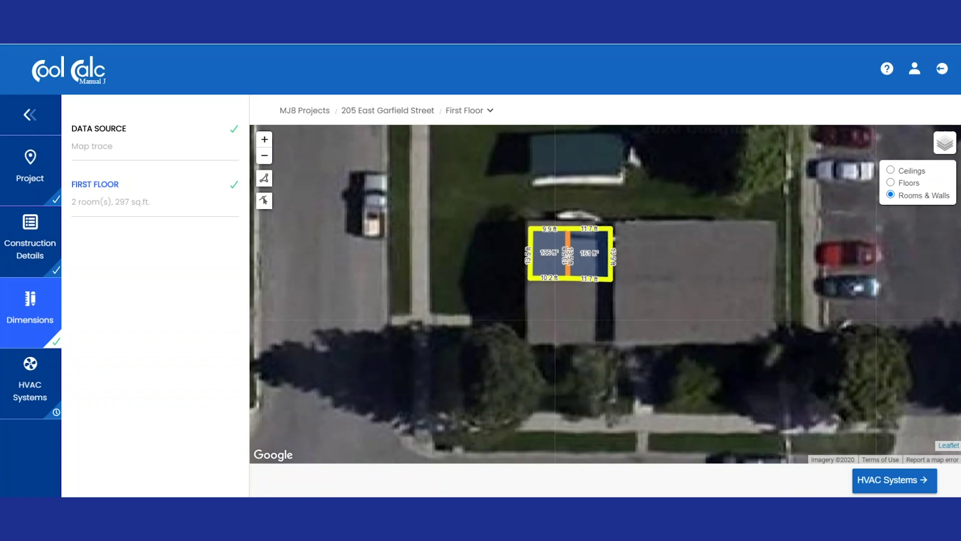
- Trace the third room as Living with Living room type, then move on to HVAC Systems
click(265, 178)
click(529, 277)
click(610, 278)
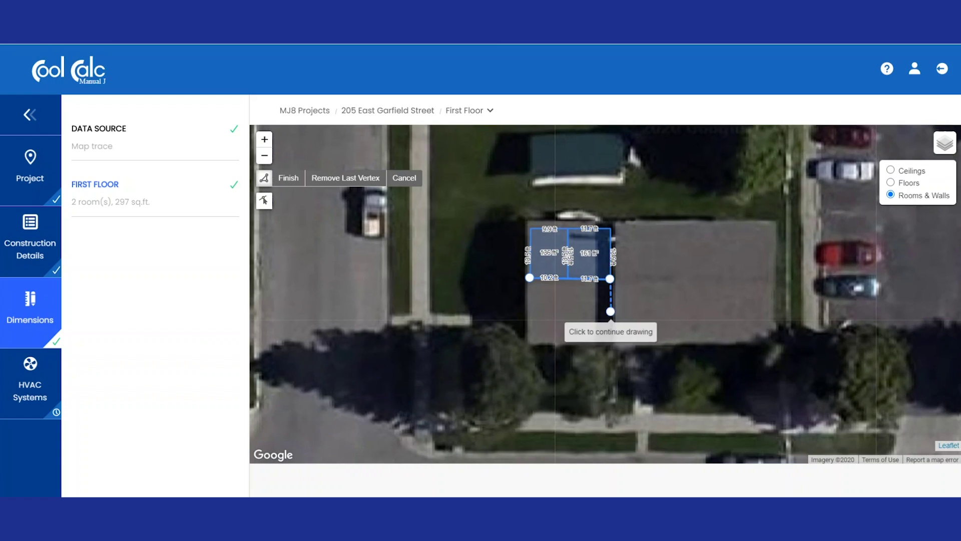
click(610, 340)
click(526, 340)
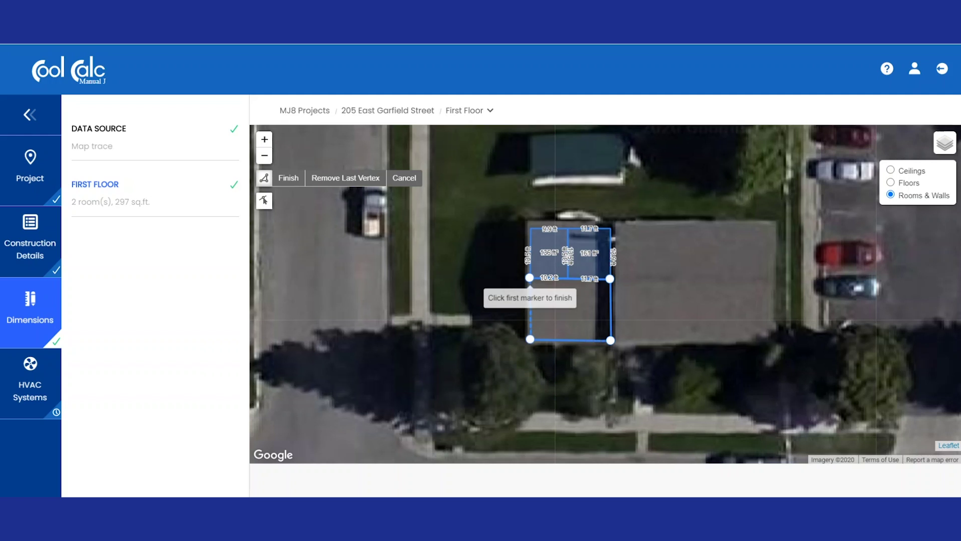
click(529, 277)
text(Living)
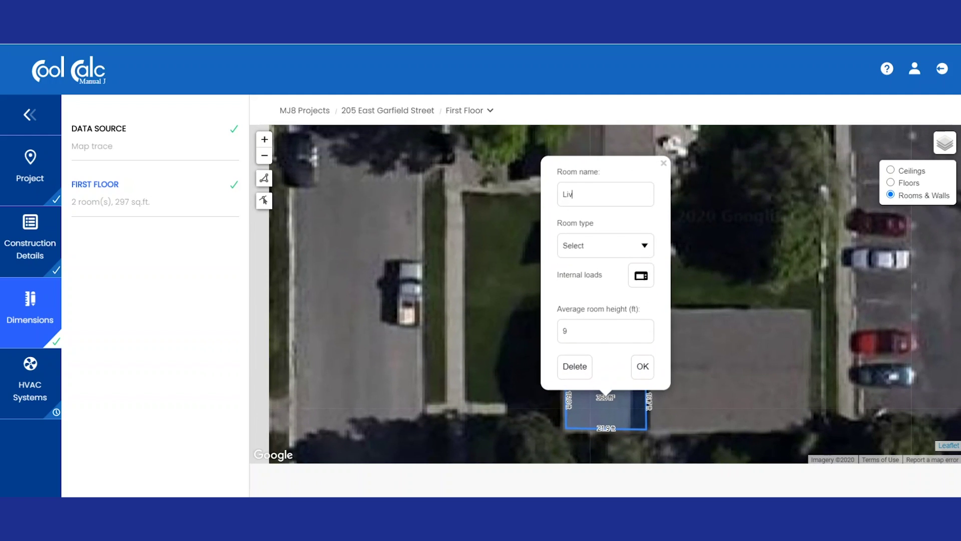
click(606, 245)
click(583, 310)
click(642, 366)
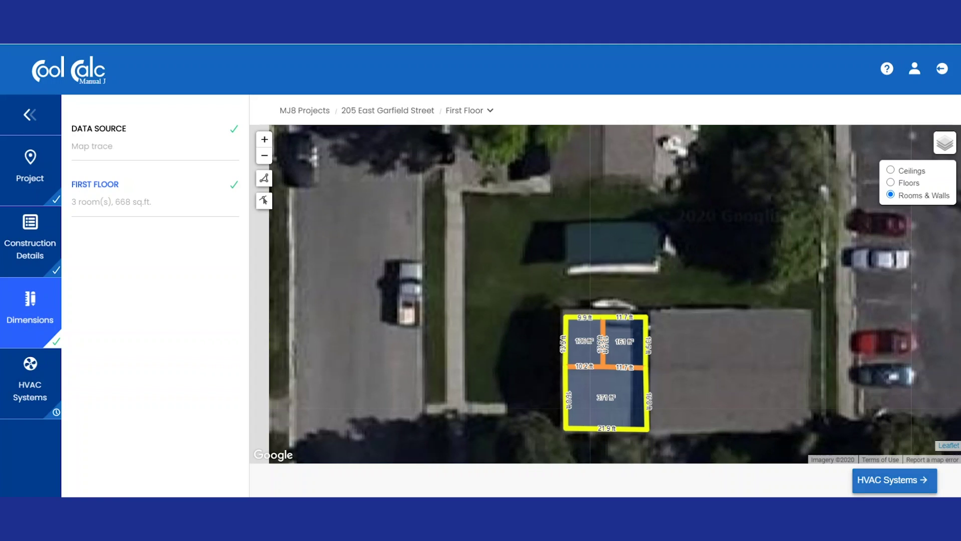
click(895, 480)
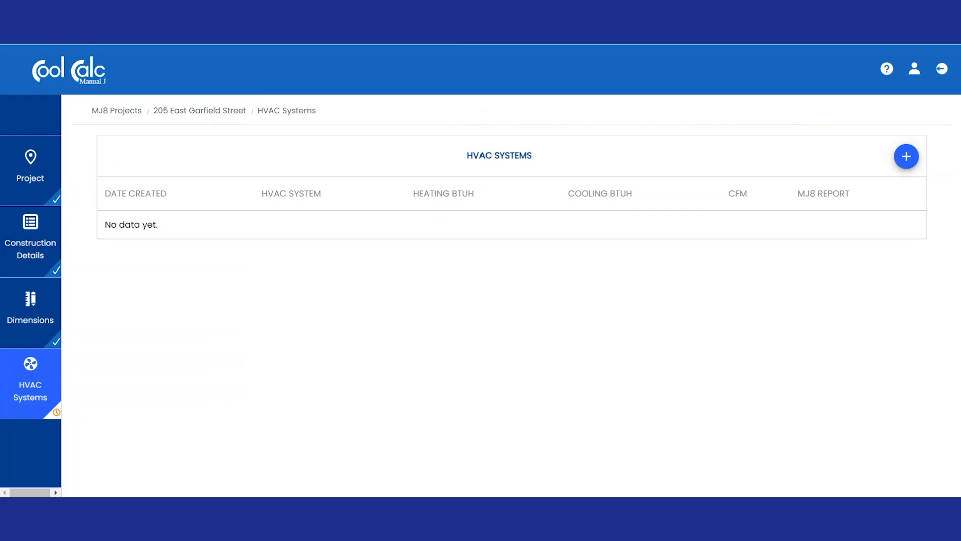
- Add a ductless HVAC system named 'Room by room' and continue toward the MJ8 report preview
click(906, 156)
text(Room)
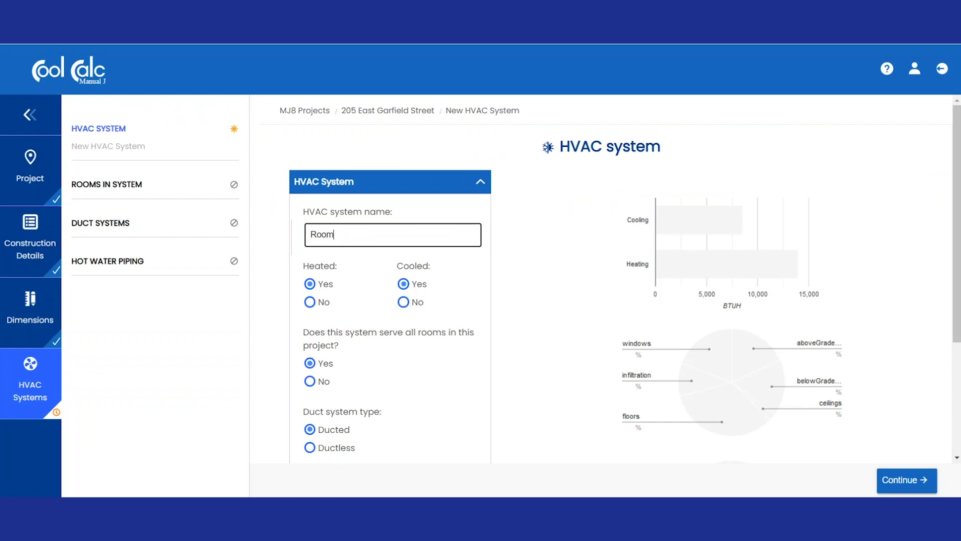
text( by room)
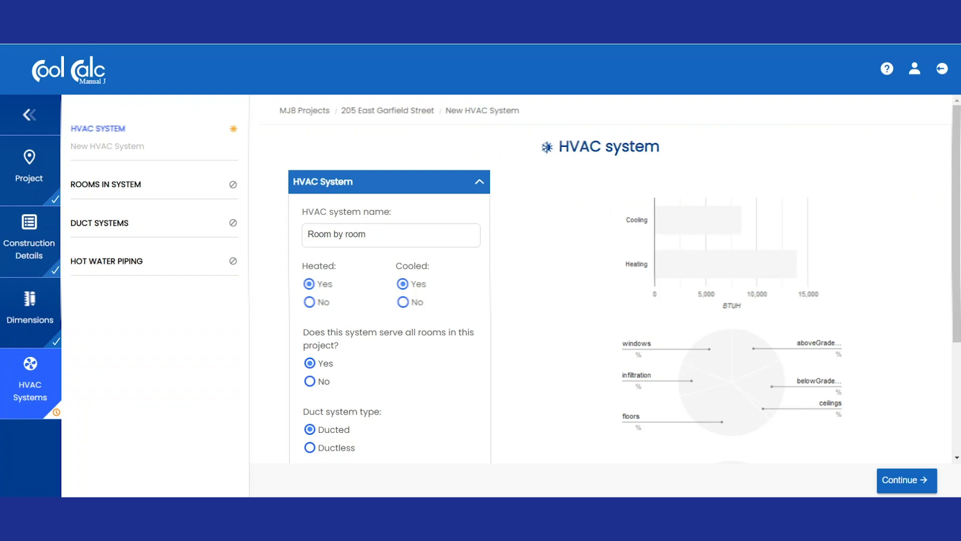
click(310, 447)
click(906, 480)
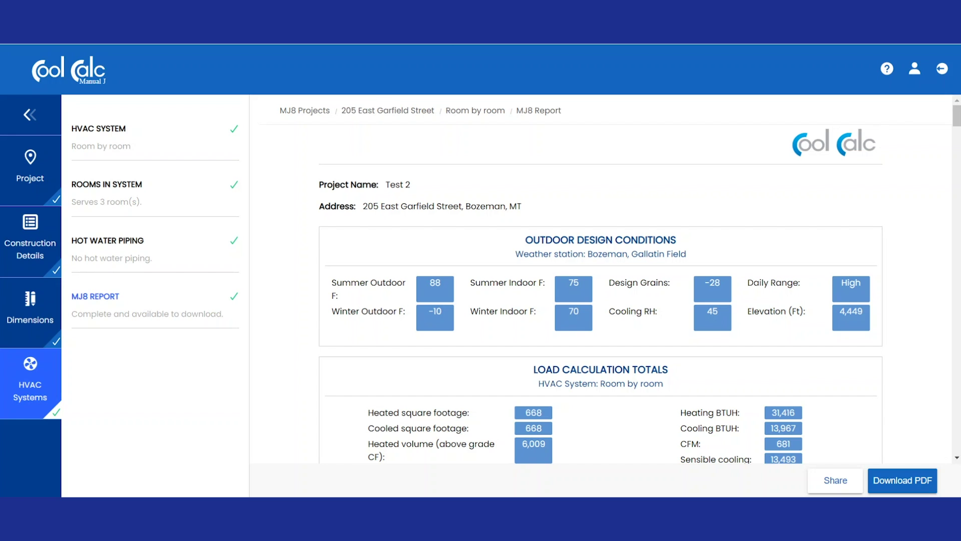
- Scroll through the Room by room report's totals, component tables and Room 1, Room 2 and Living details
scroll(600, 285, down, 3)
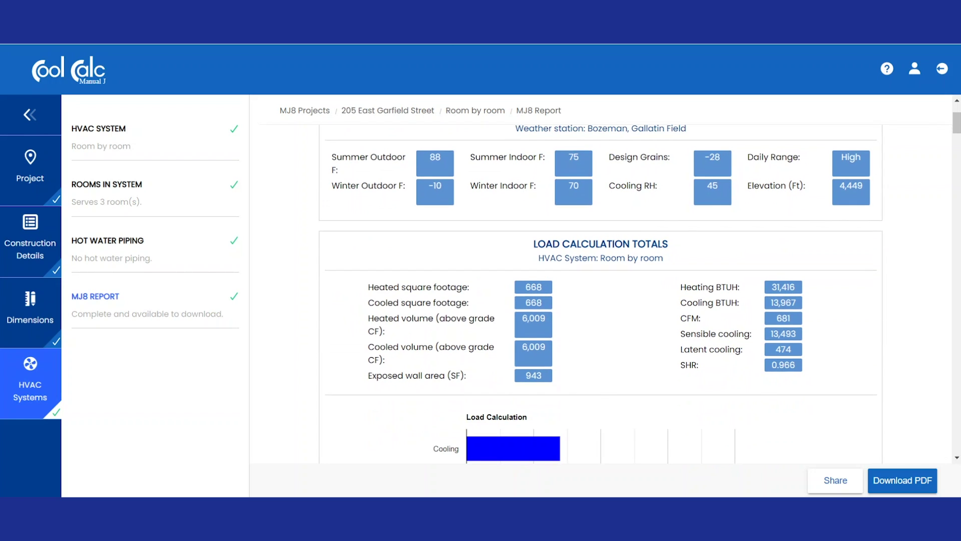
scroll(601, 296, down, 20)
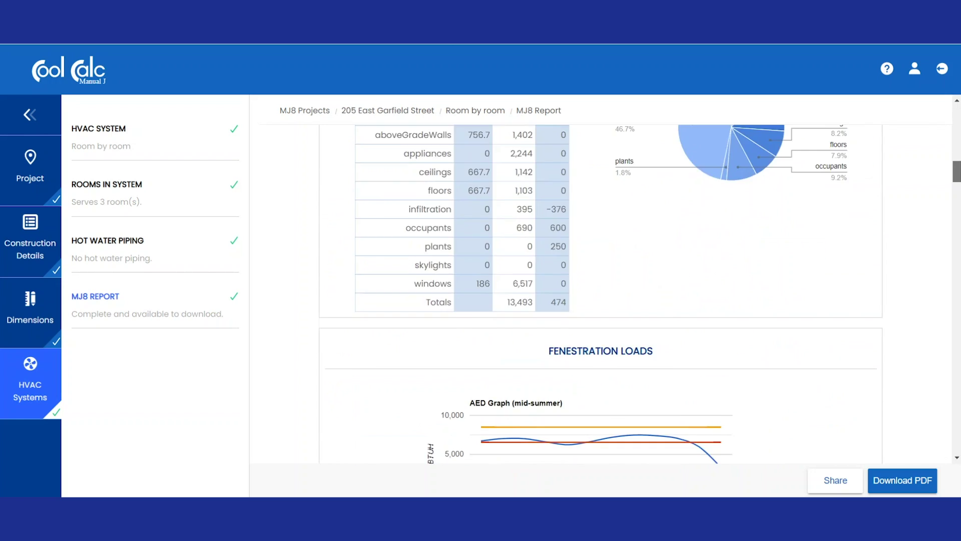
scroll(601, 291, down, 15)
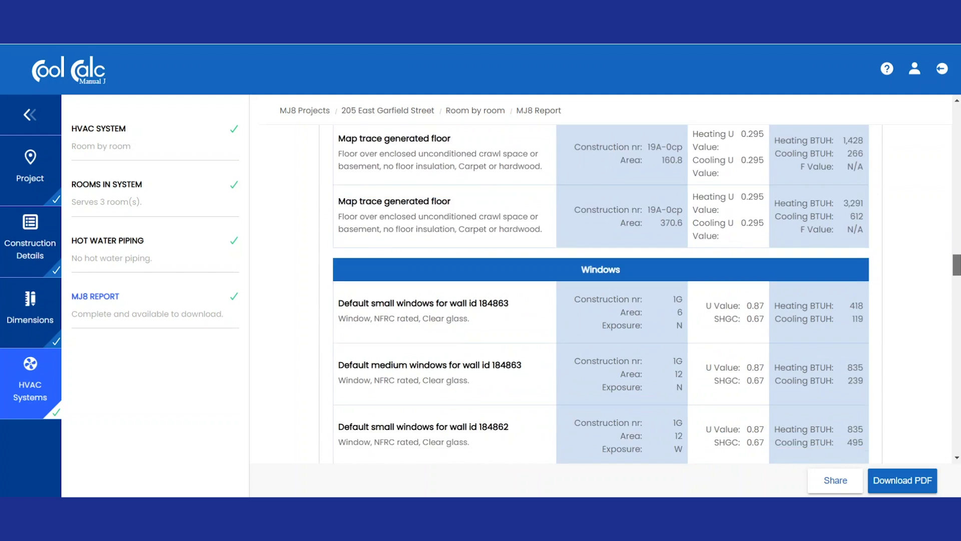
scroll(601, 296, down, 15)
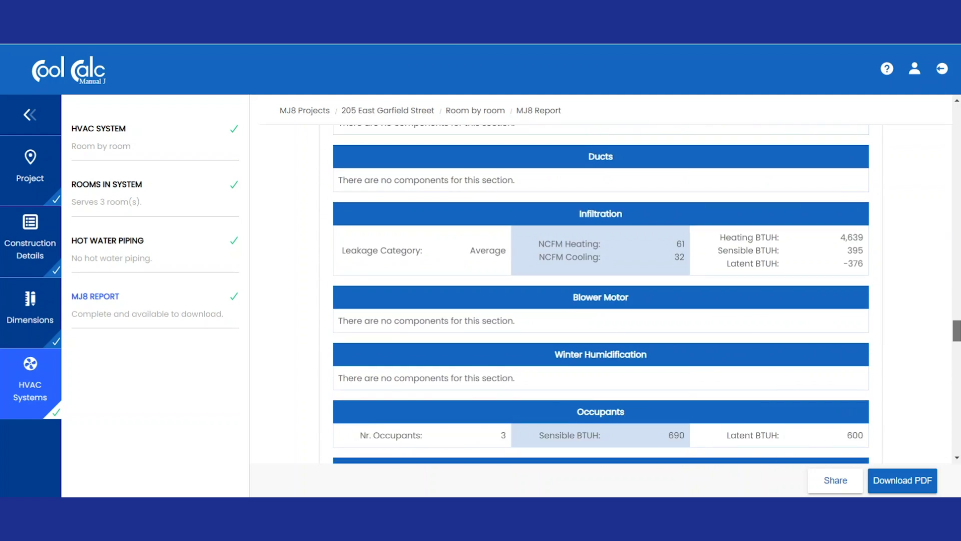
scroll(601, 296, down, 2)
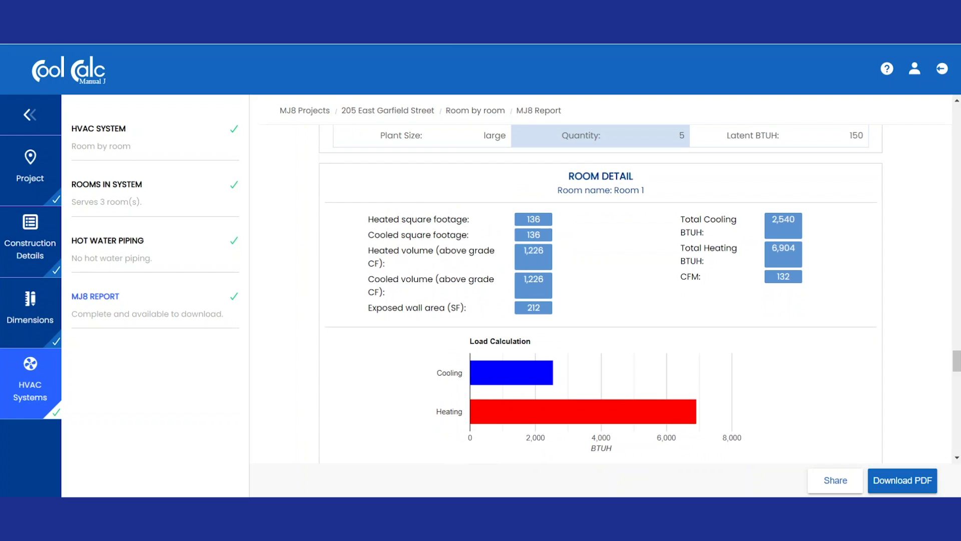
scroll(601, 296, down, 1)
scroll(600, 294, up, 1)
scroll(600, 296, down, 10)
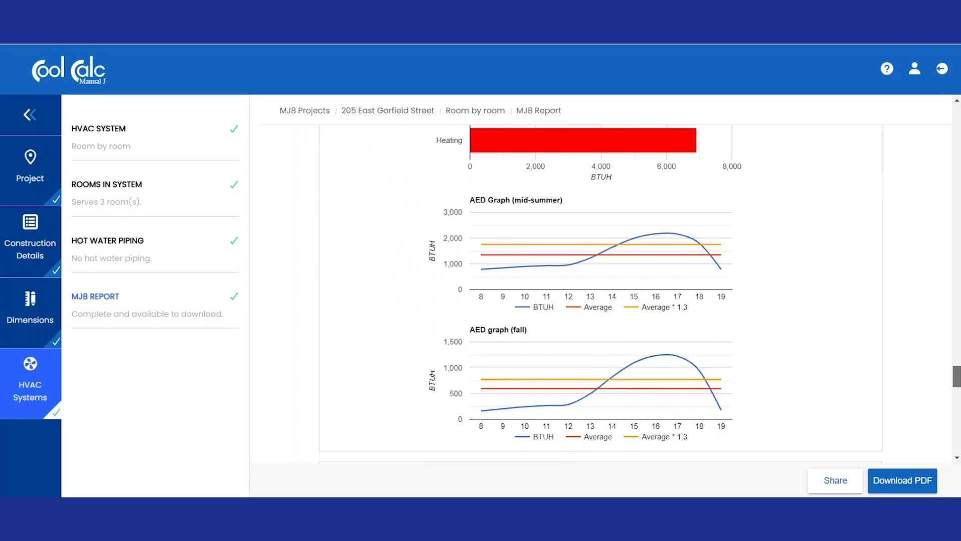
scroll(600, 295, down, 2)
scroll(601, 294, up, 2)
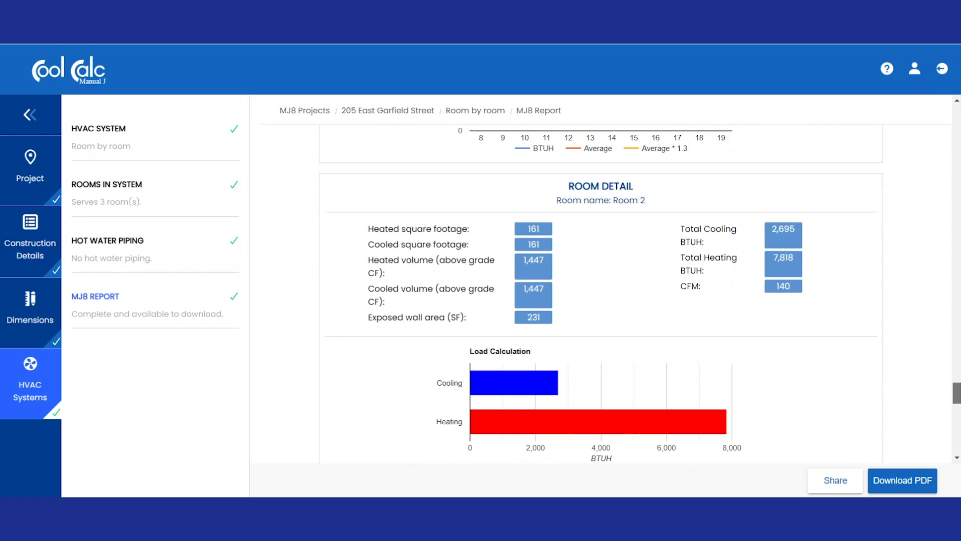
scroll(601, 296, down, 8)
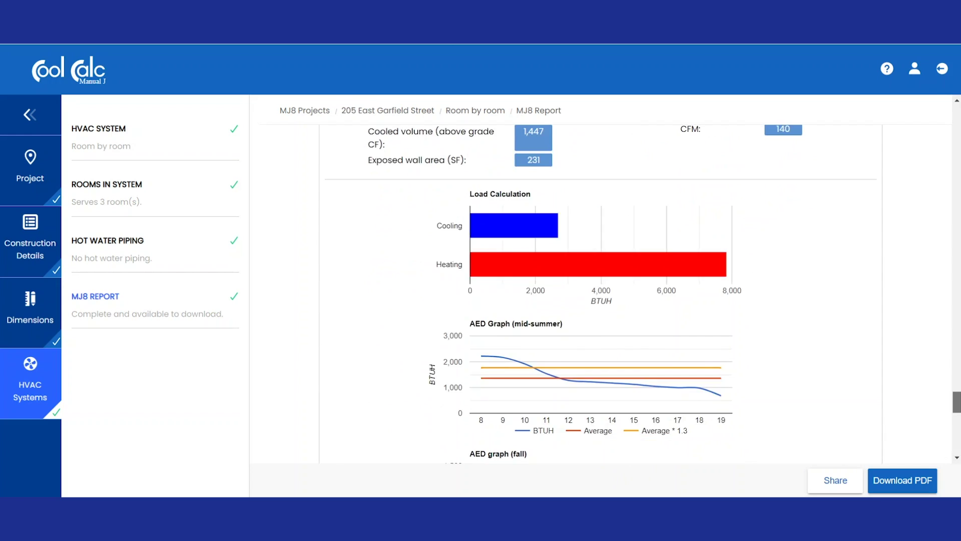
scroll(601, 295, up, 3)
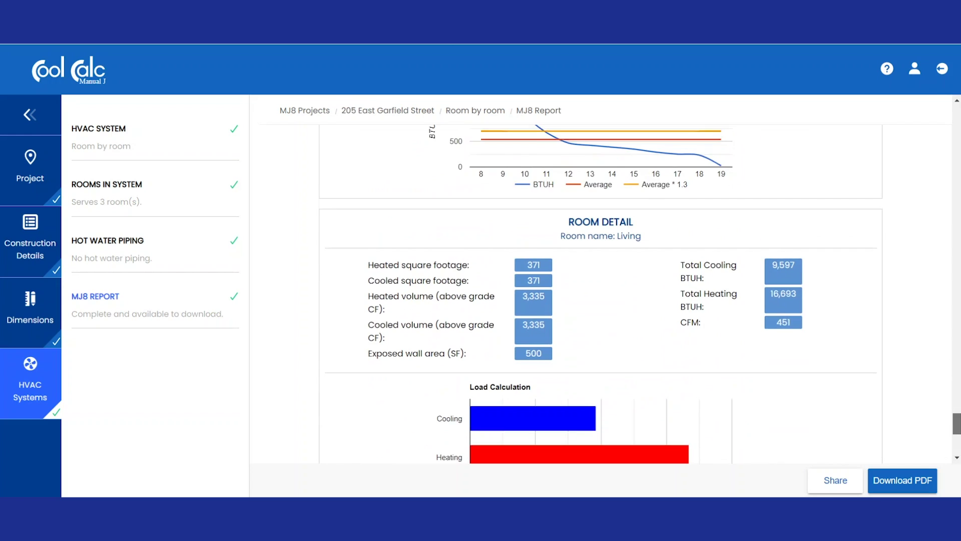
scroll(601, 295, down, 1)
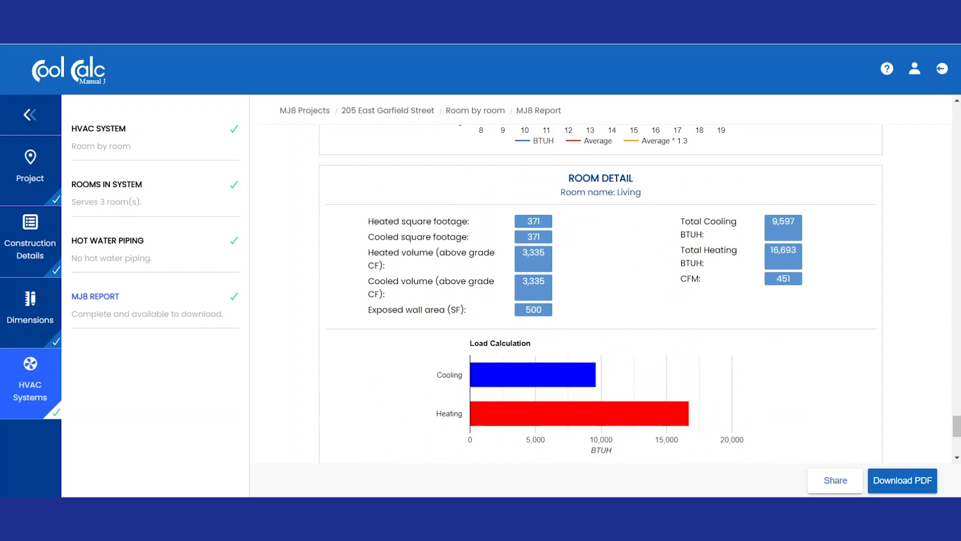